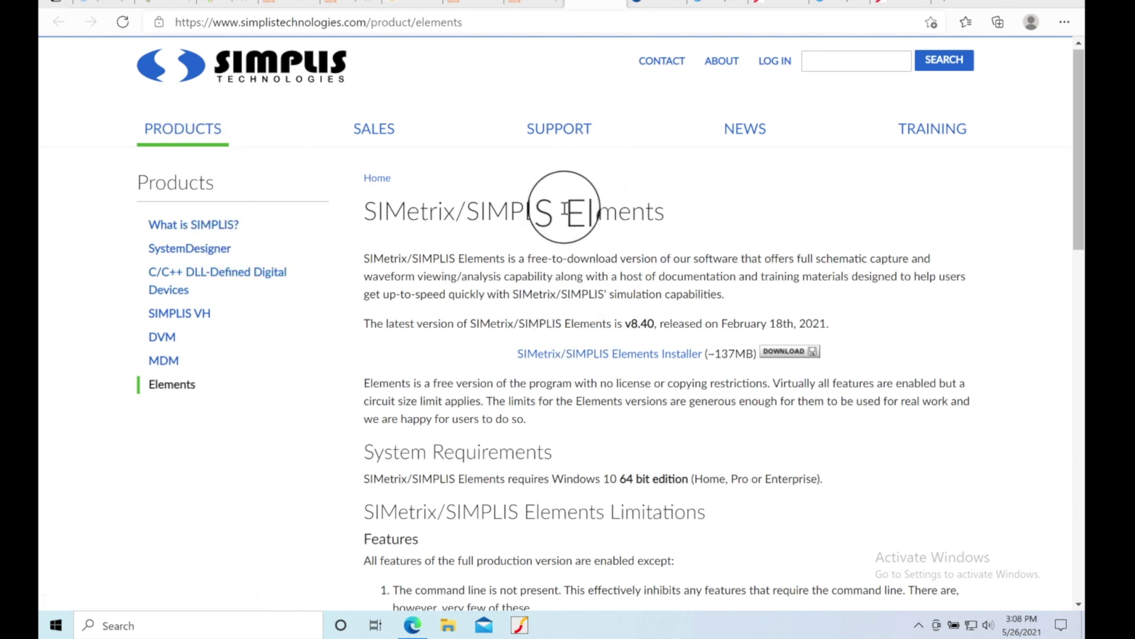
Switch from the SIMetrix/SIMPLIS Elements web page to the SIMetrix/SIMPLIS Elements program and dismiss its welcome message.
scroll(744, 349, "down", 1)
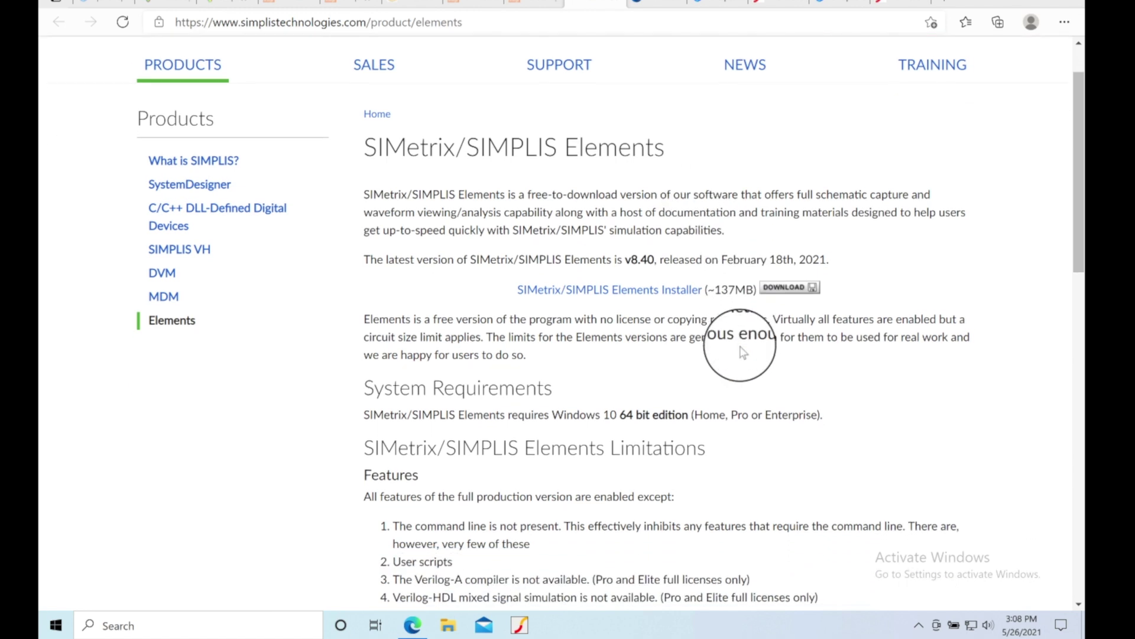
scroll(745, 351, "down", 1)
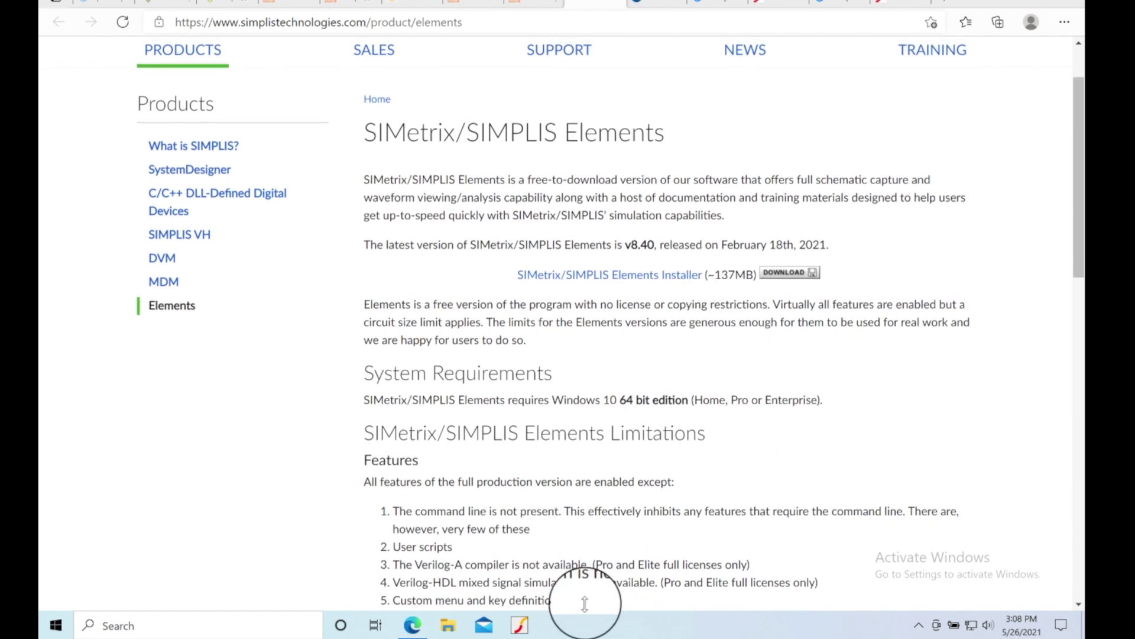
left_click(521, 632)
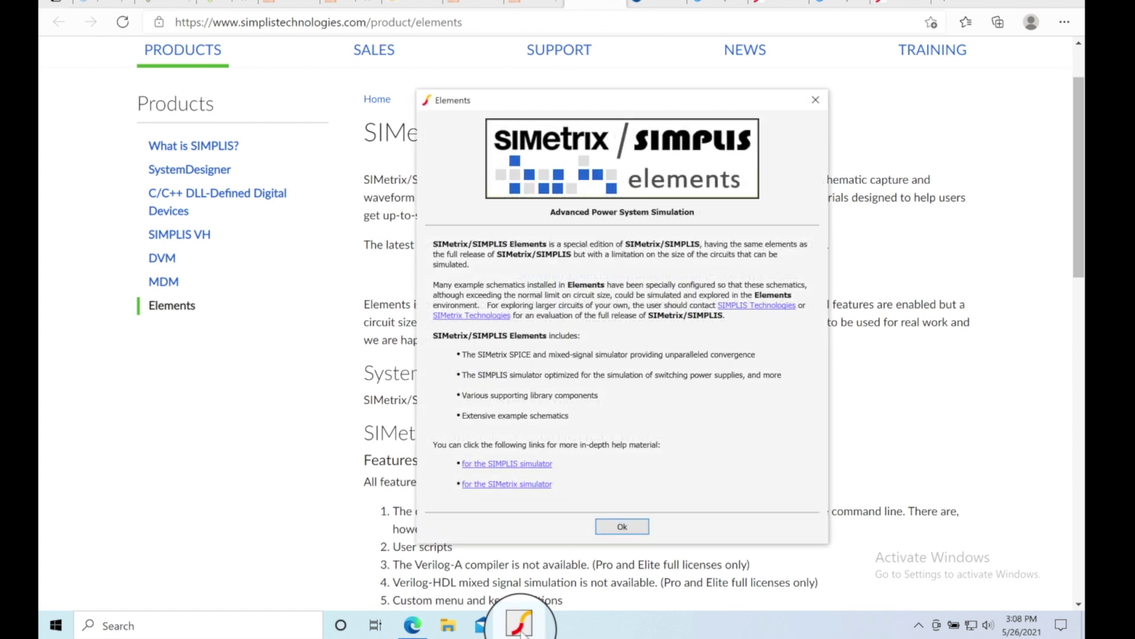
left_click(620, 526)
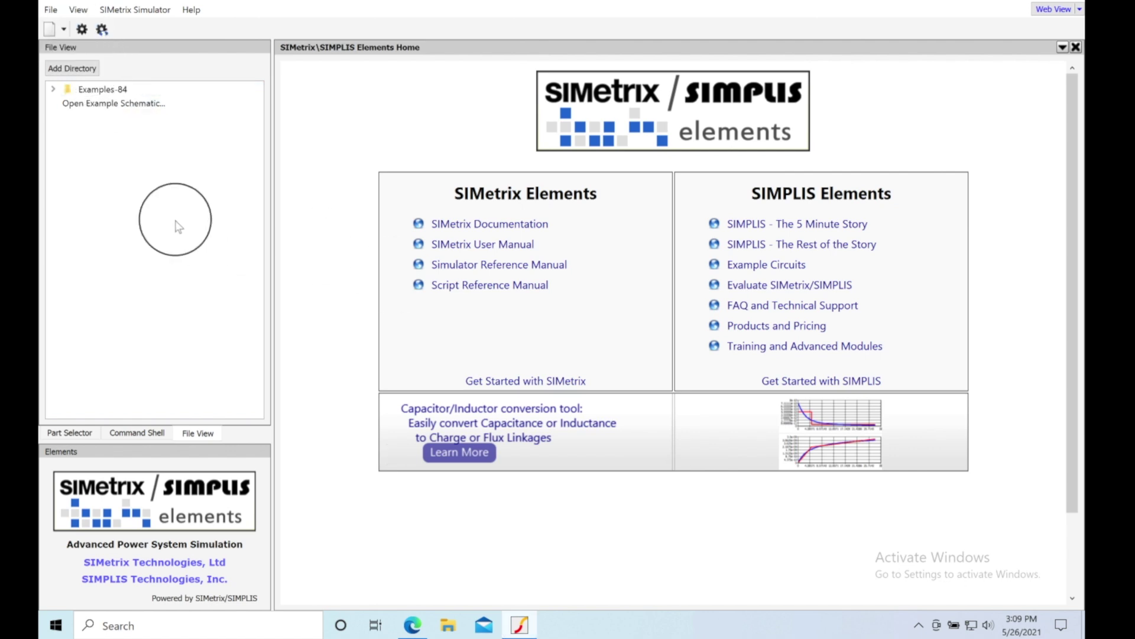
Open the LLC CM Demo schematic from the Book Collection folder.
left_click(52, 11)
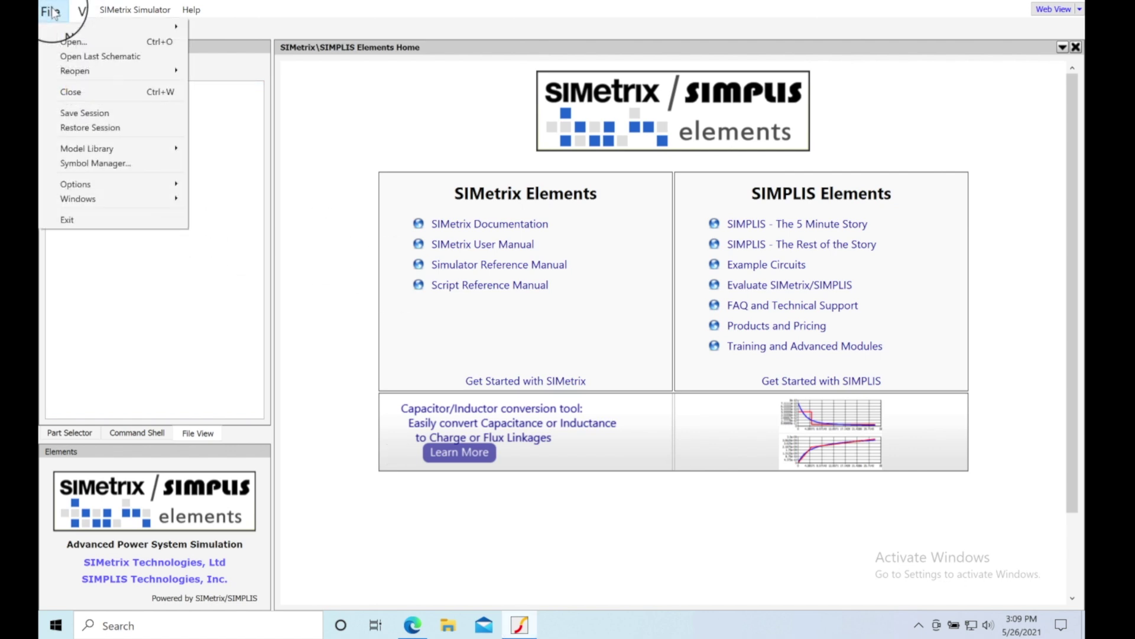
left_click(64, 46)
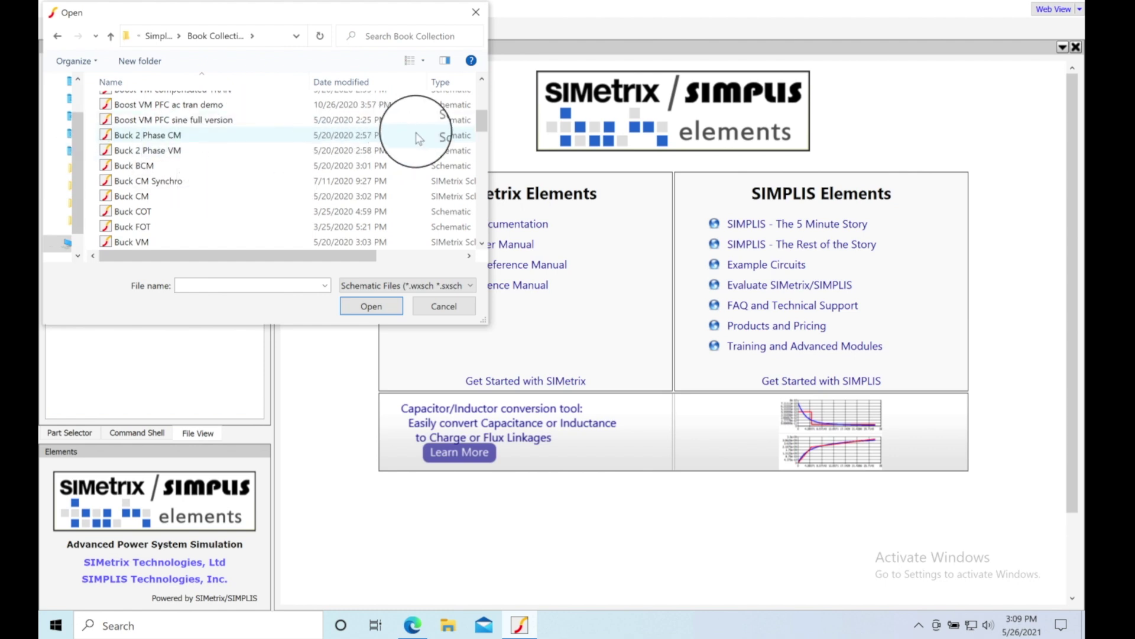
left_click_drag(483, 122, 480, 213)
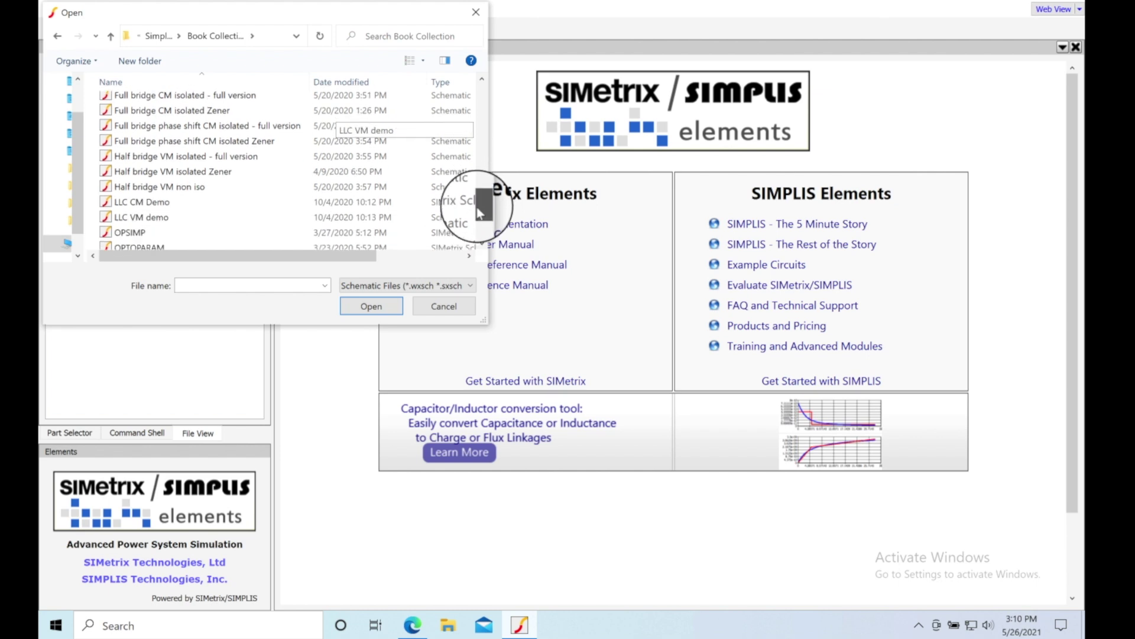
left_click(166, 208)
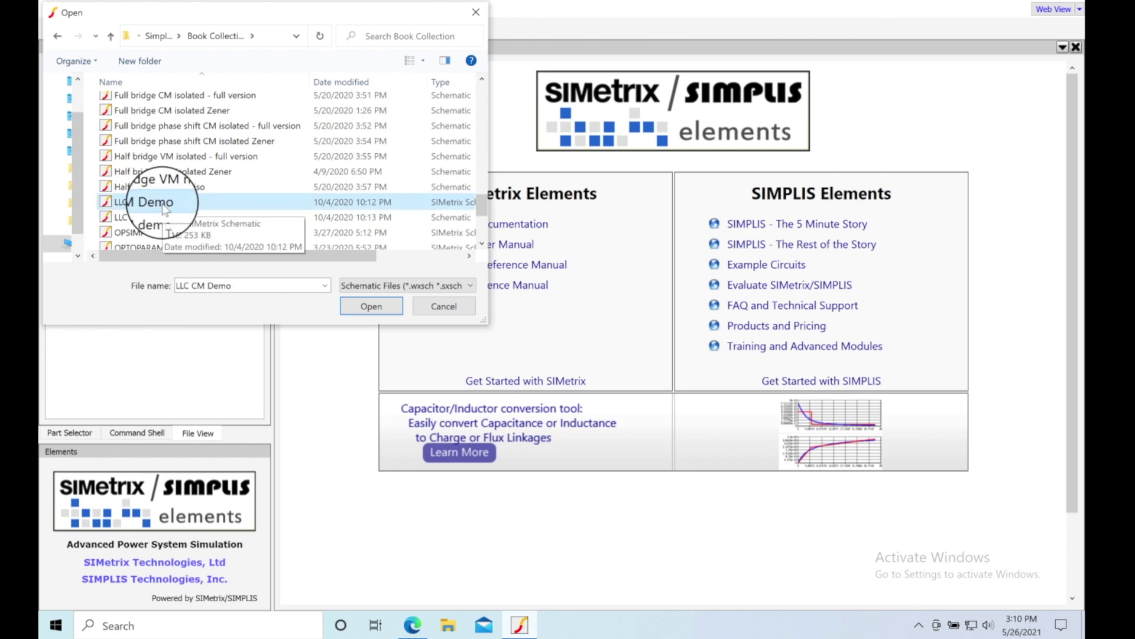
double_click(165, 208)
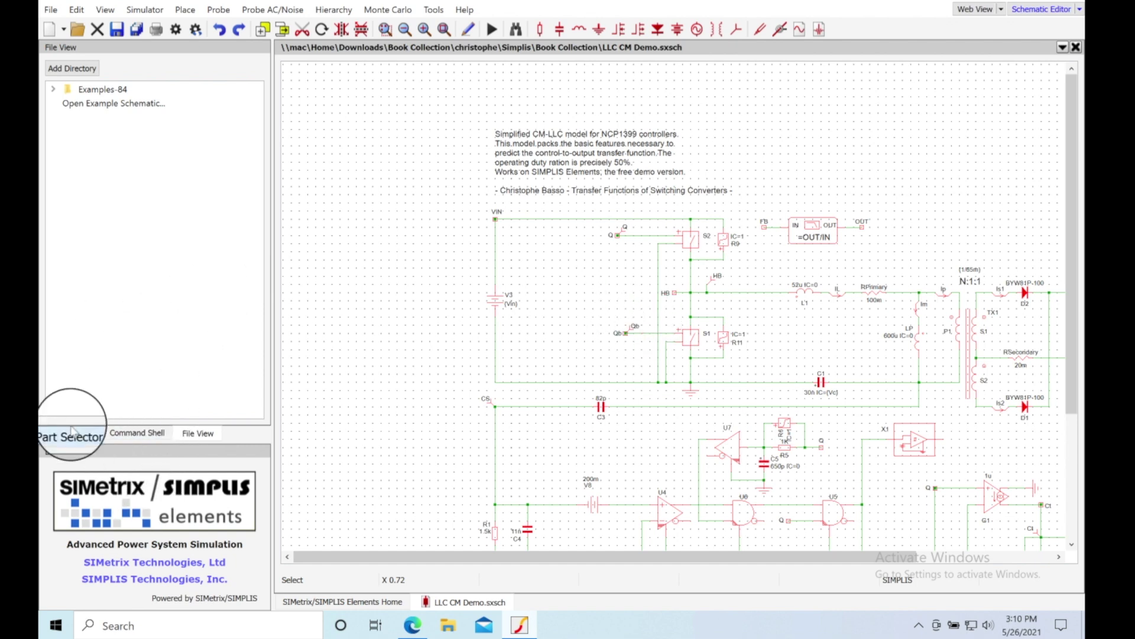
Look through the part selector, previewing the DC Current Source symbol, check the command shell, and return to the file view.
left_click(71, 436)
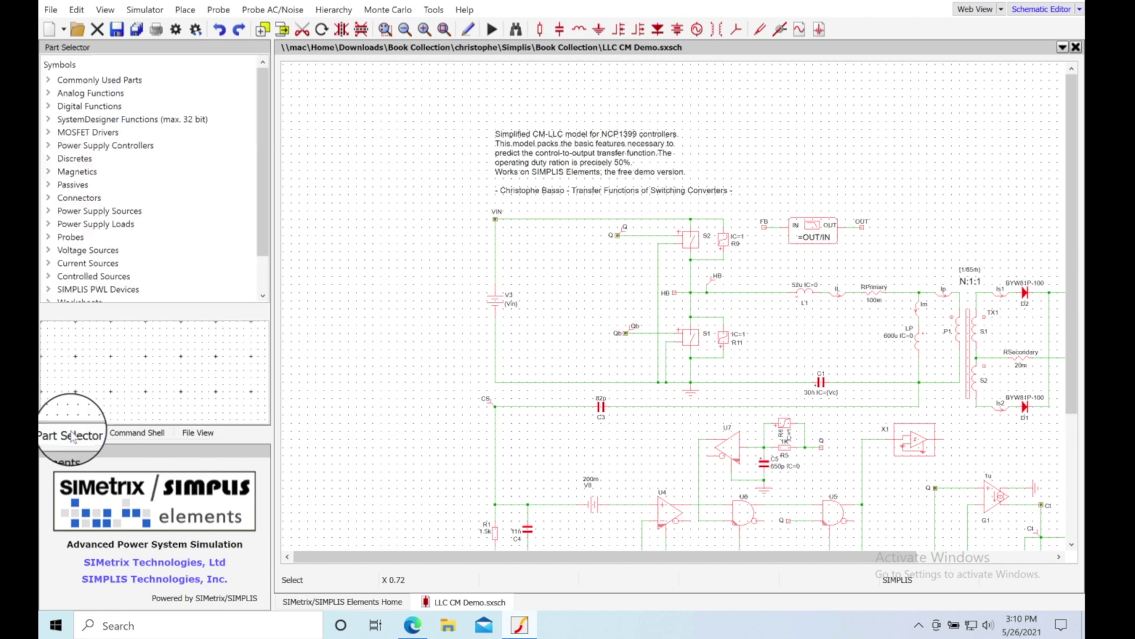
left_click(129, 437)
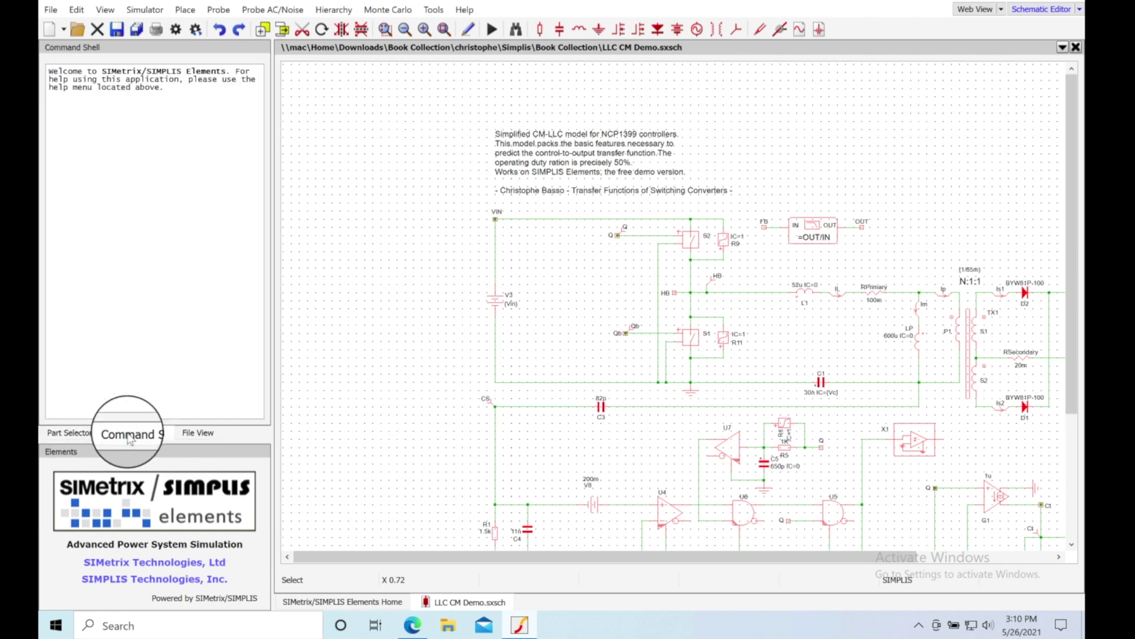
left_click(72, 433)
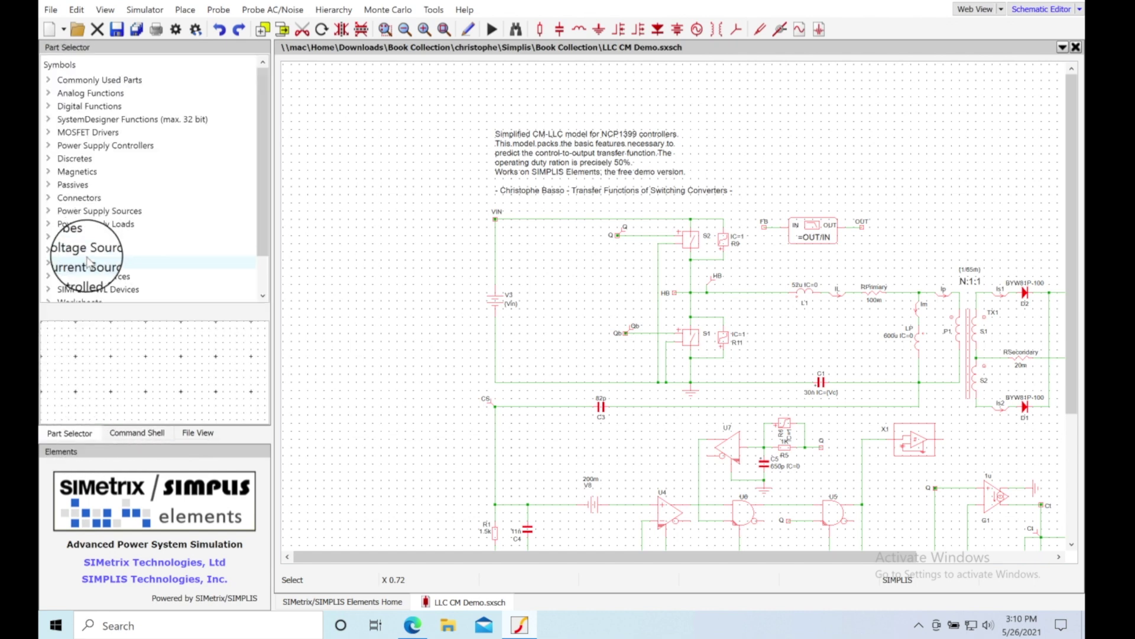
left_click(49, 262)
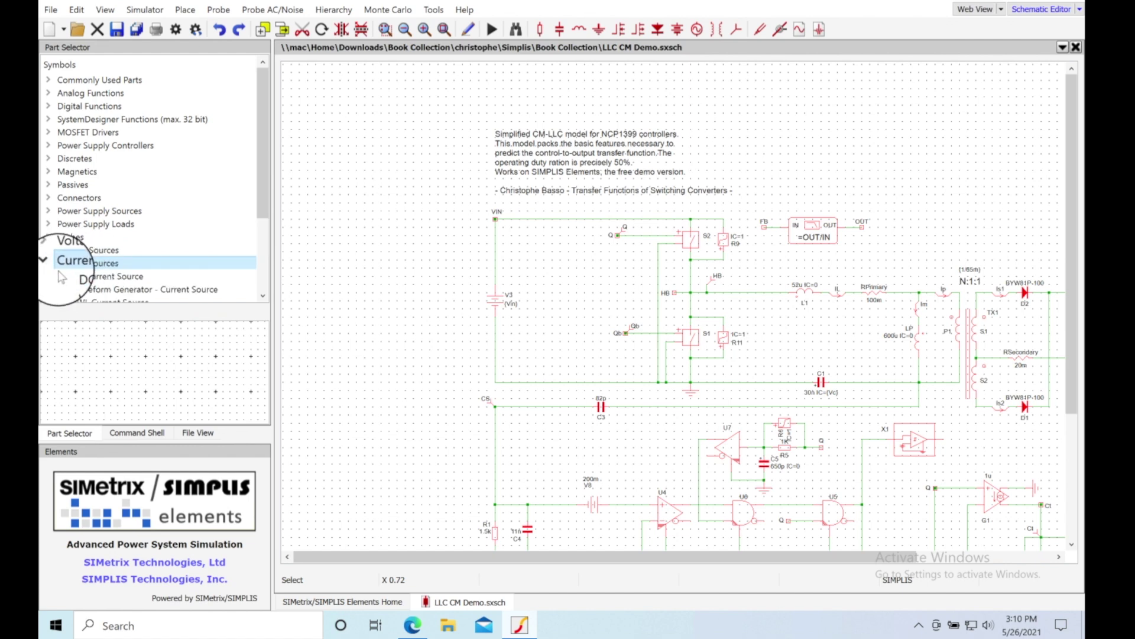
left_click(86, 276)
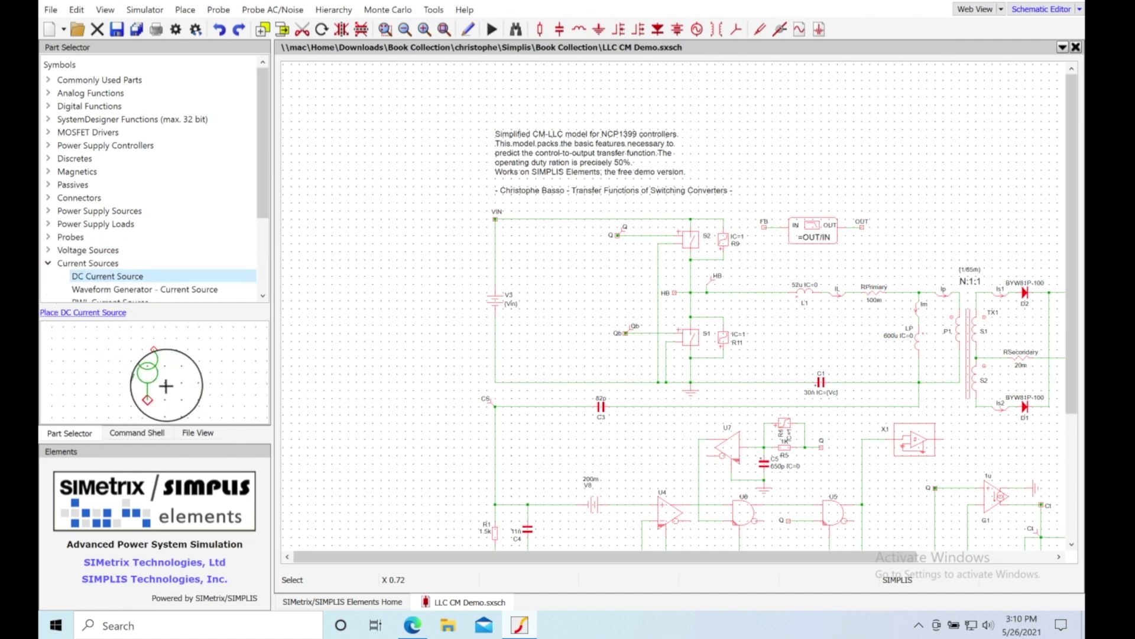
left_click(145, 434)
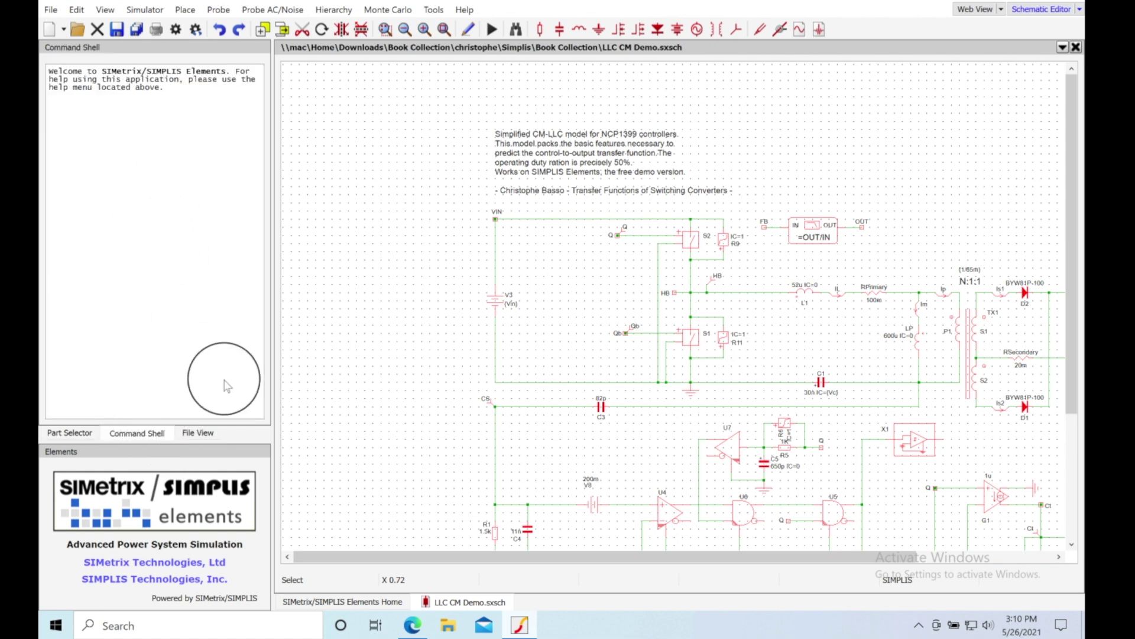
left_click(207, 434)
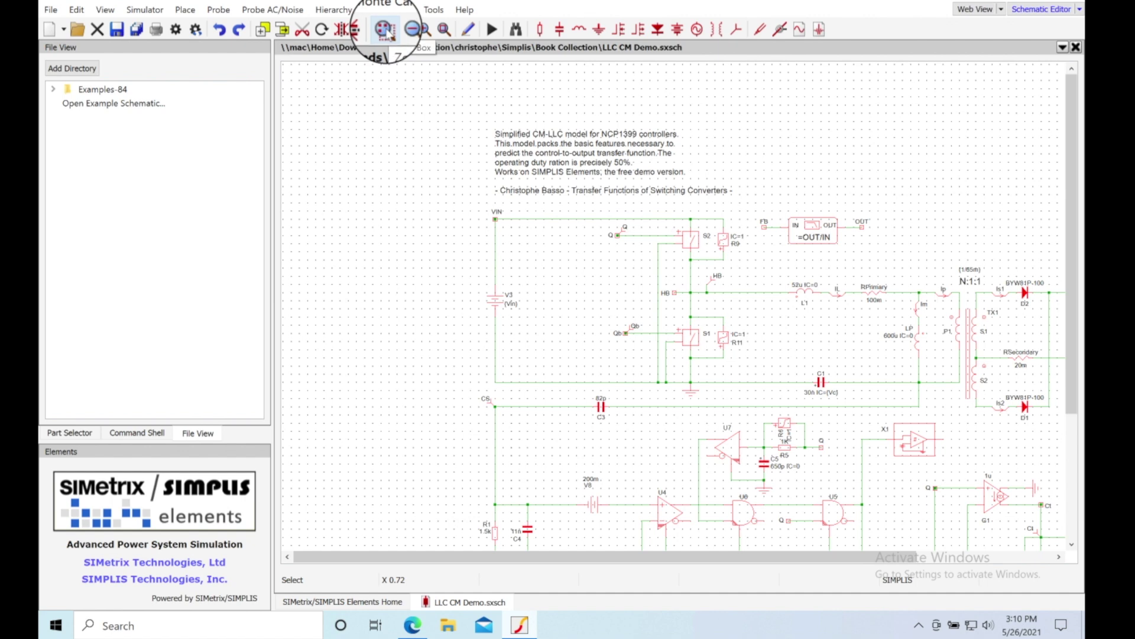
Examine the LLC power stage at close range, from the rectified output and transformer through the resonant tank to the half-bridge switches.
left_click(445, 37)
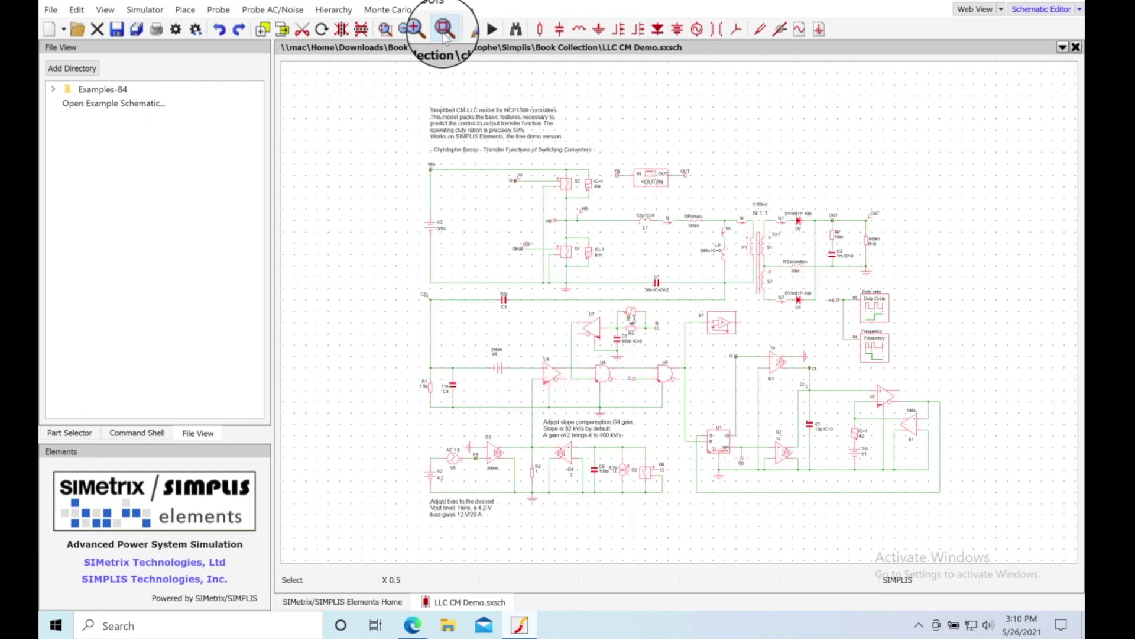
left_click(385, 30)
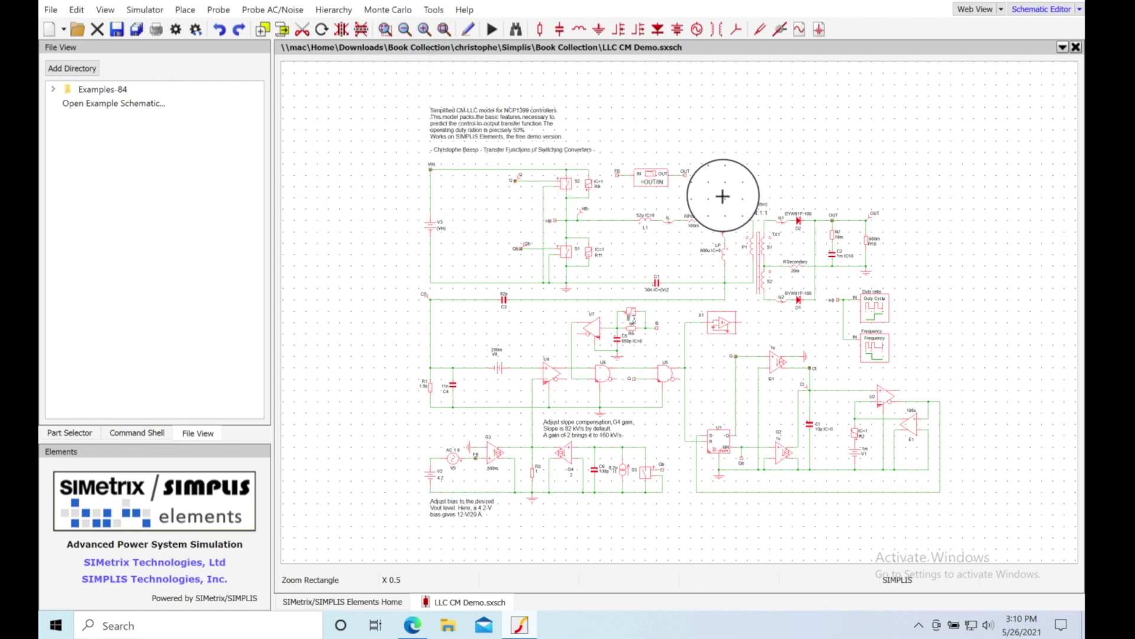
left_click_drag(723, 197, 918, 324)
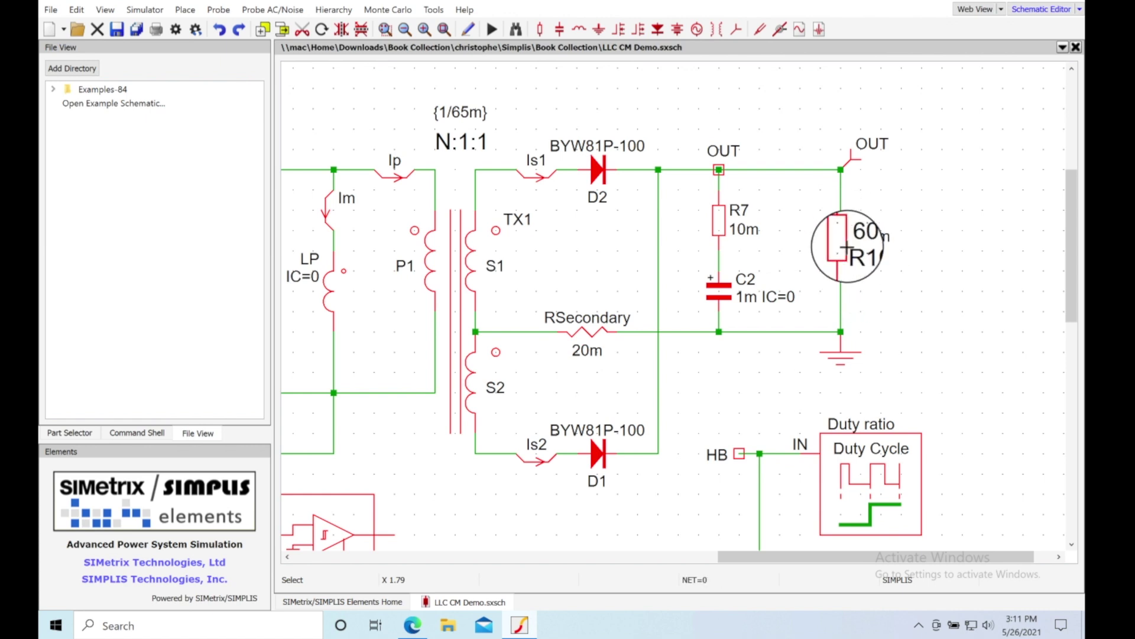
scroll(660, 463, "left", 10)
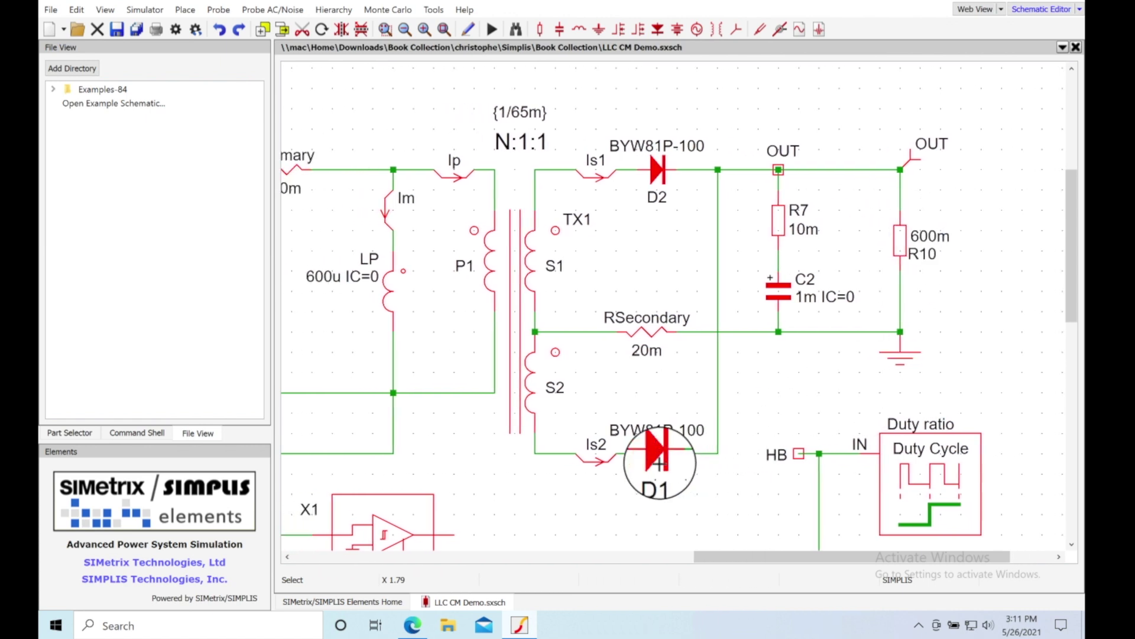
scroll(659, 463, "left", 6)
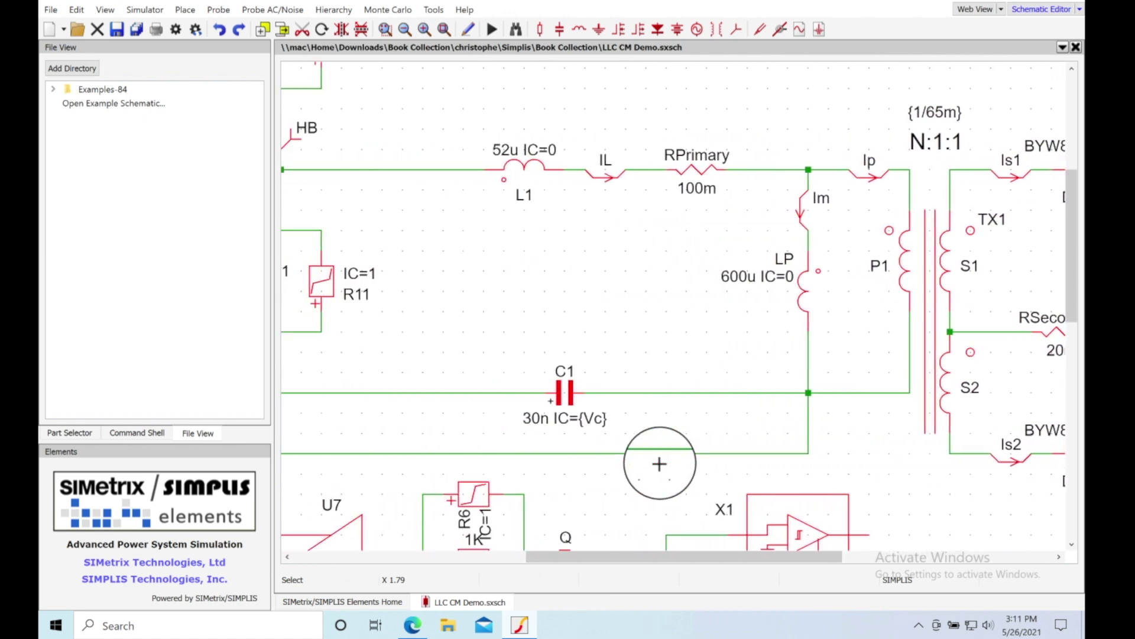
scroll(660, 463, "left", 2)
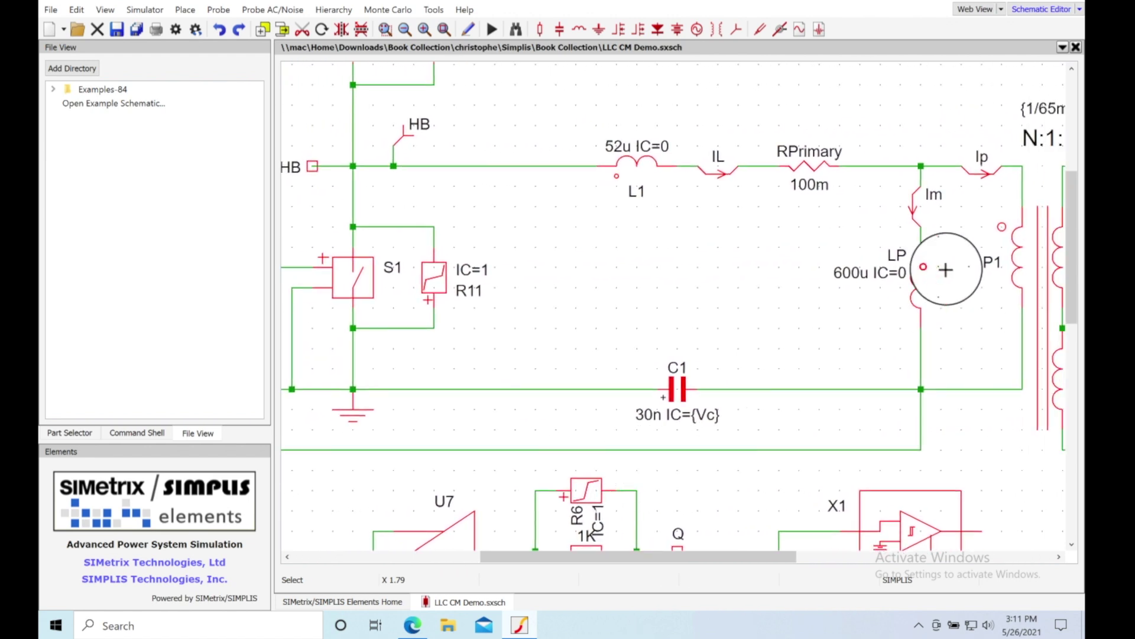
scroll(955, 245, "right", 2)
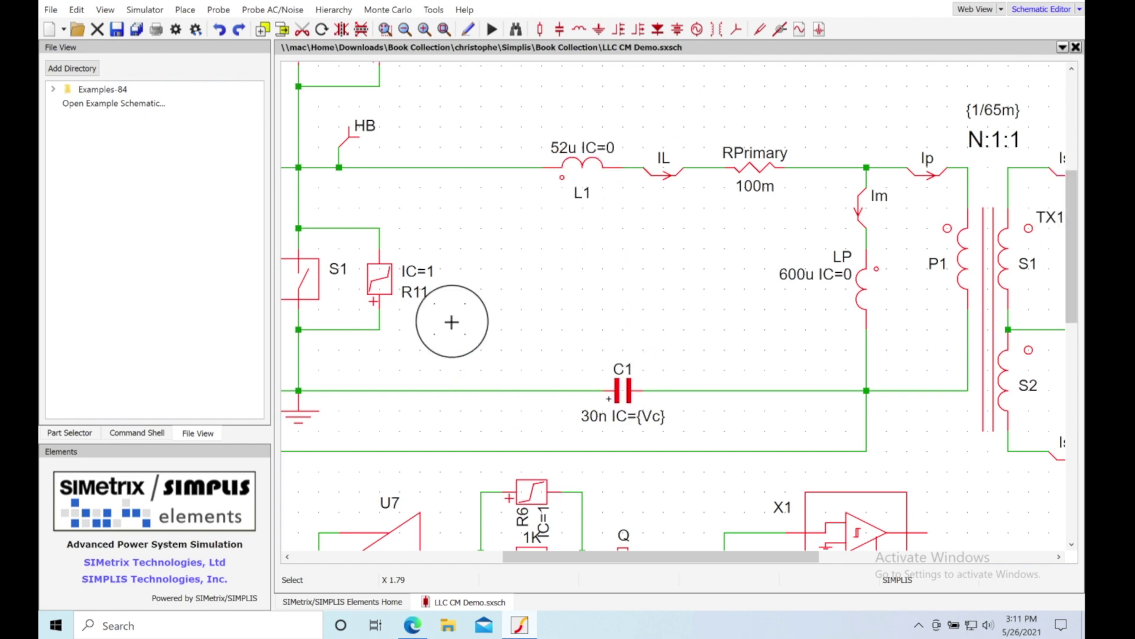
scroll(768, 201, "left", 3)
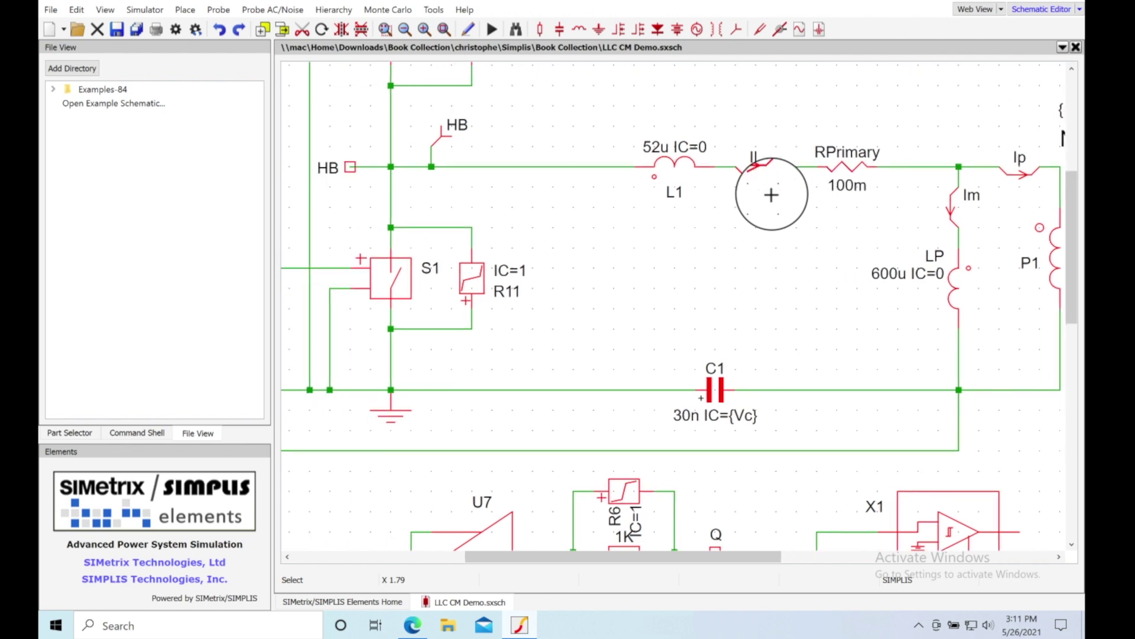
scroll(621, 189, "up", 4)
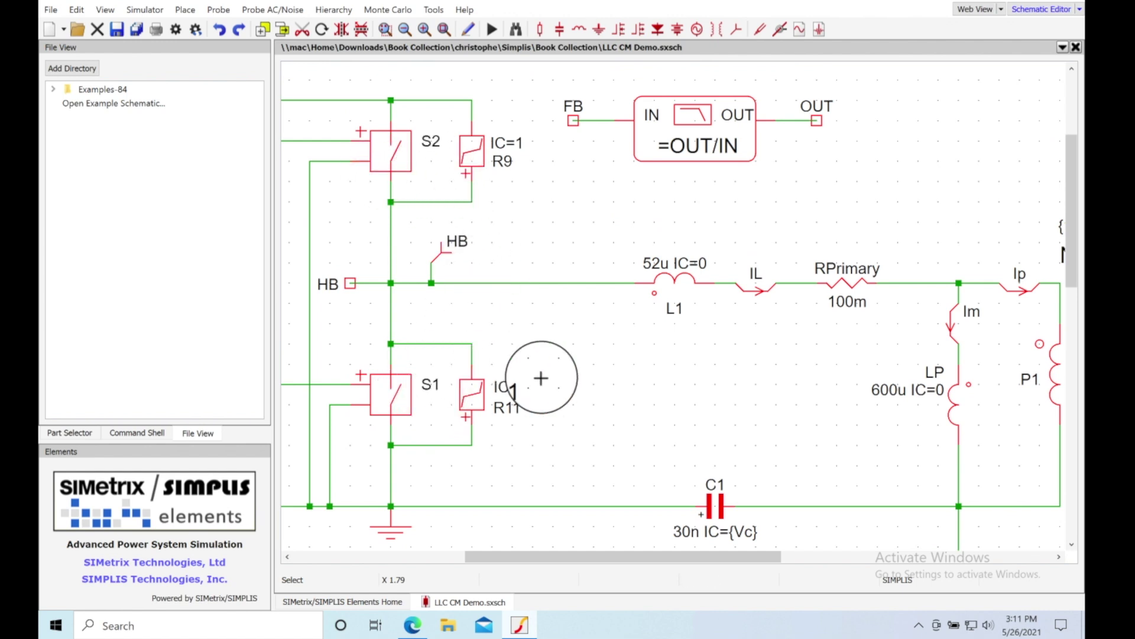
scroll(541, 378, "left", 5)
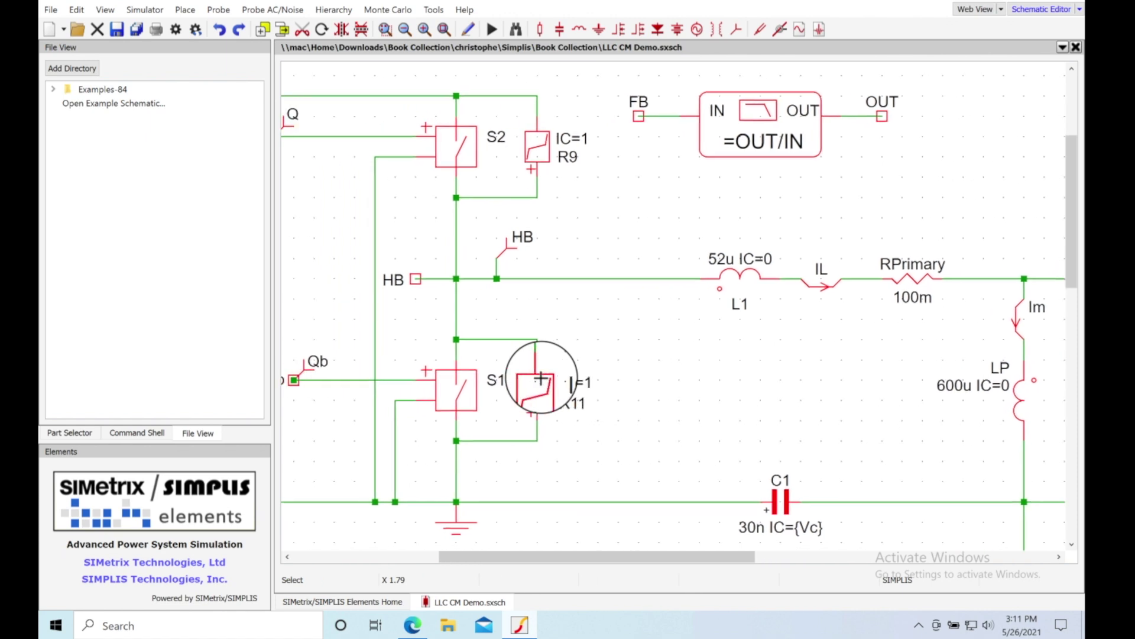
scroll(541, 377, "left", 3)
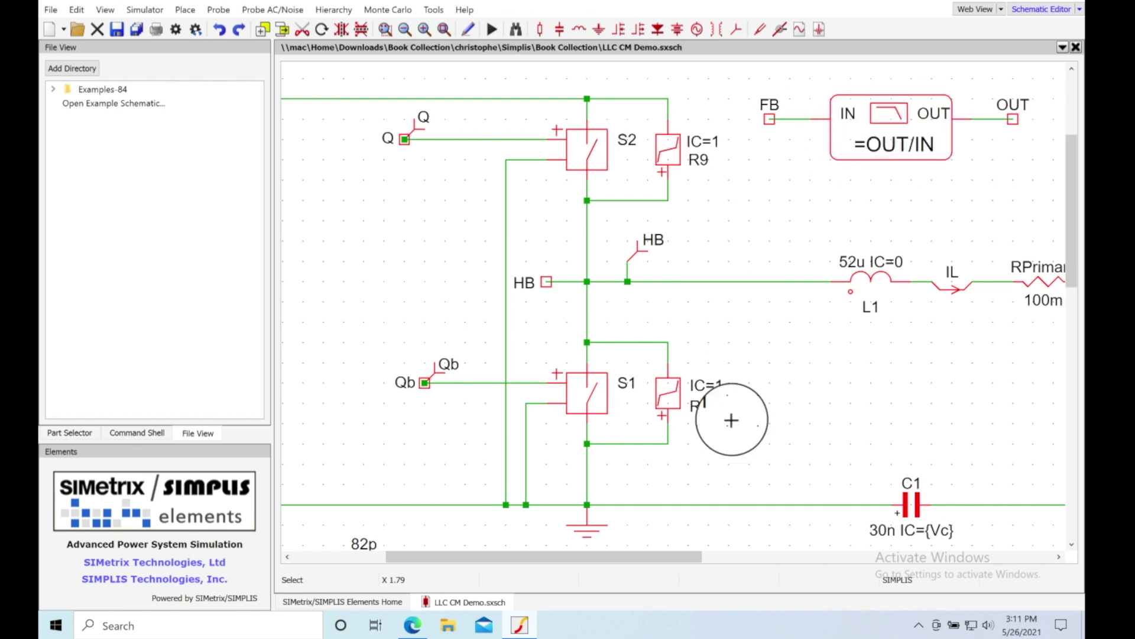
left_click_drag(661, 558, 529, 577)
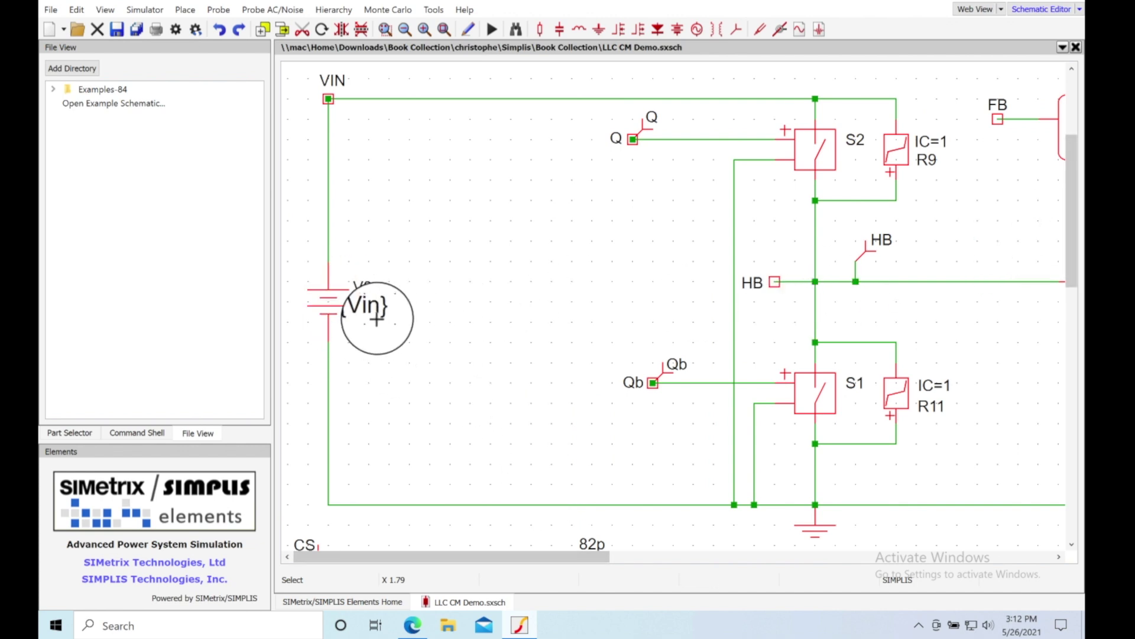
Examine the control section of the schematic: current-sense network, comparator U4, feedback bias source and G4 slope compensation.
left_click_drag(1073, 201, 1082, 338)
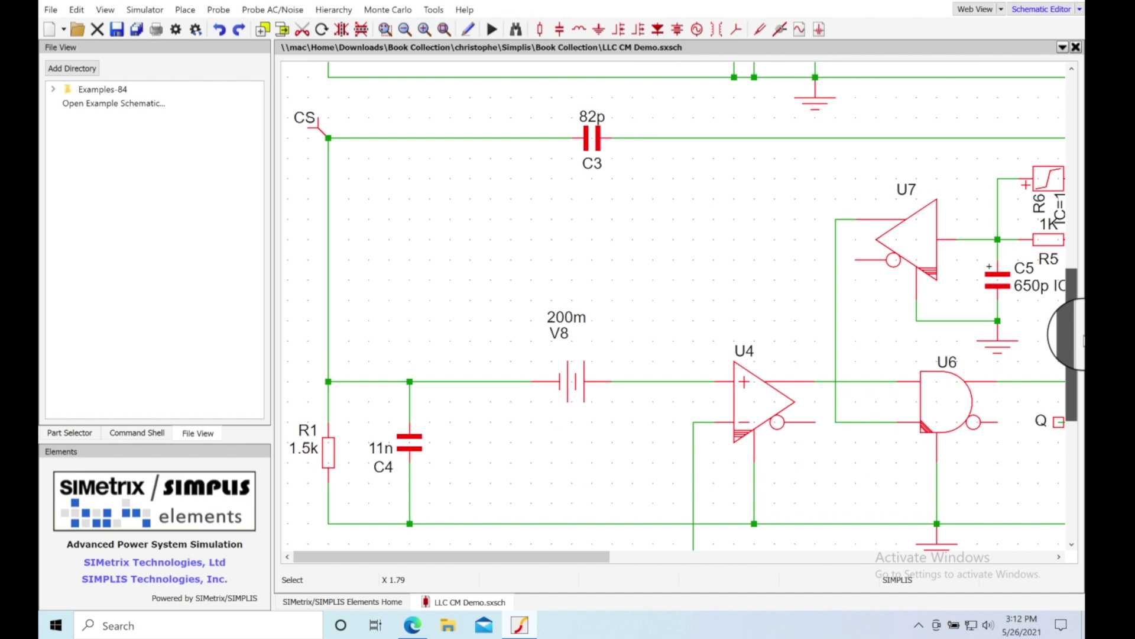
mouse_move(1073, 307)
left_mouse_down()
mouse_move(1074, 344)
mouse_move(1074, 313)
left_mouse_up()
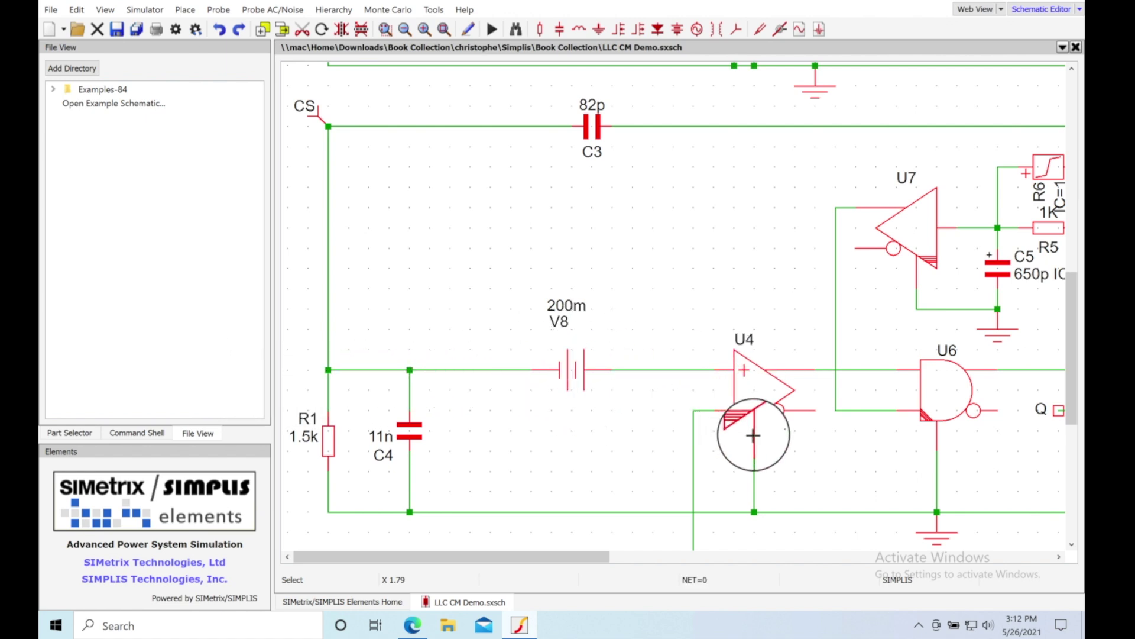
scroll(751, 429, "down", 1)
scroll(731, 417, "down", 3)
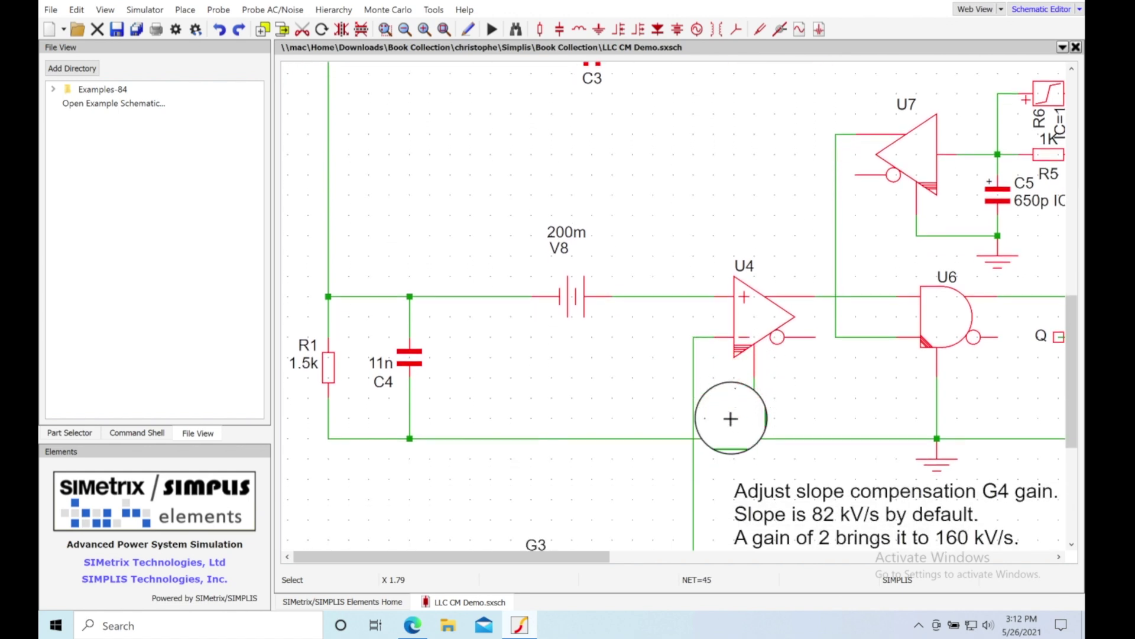
scroll(731, 418, "down", 8)
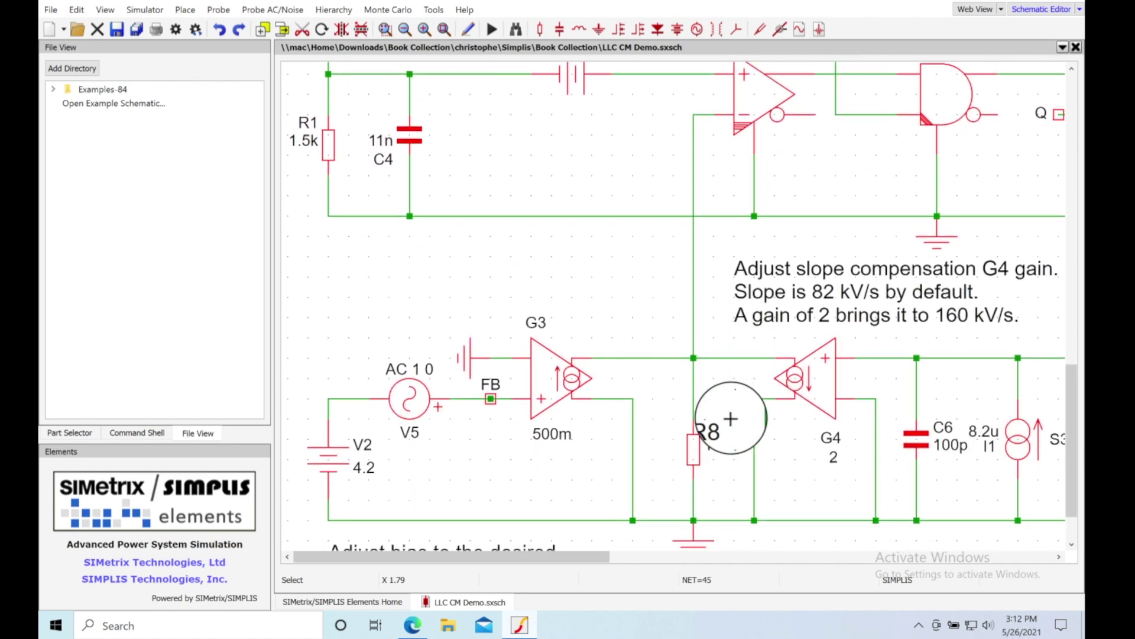
scroll(731, 418, "down", 1)
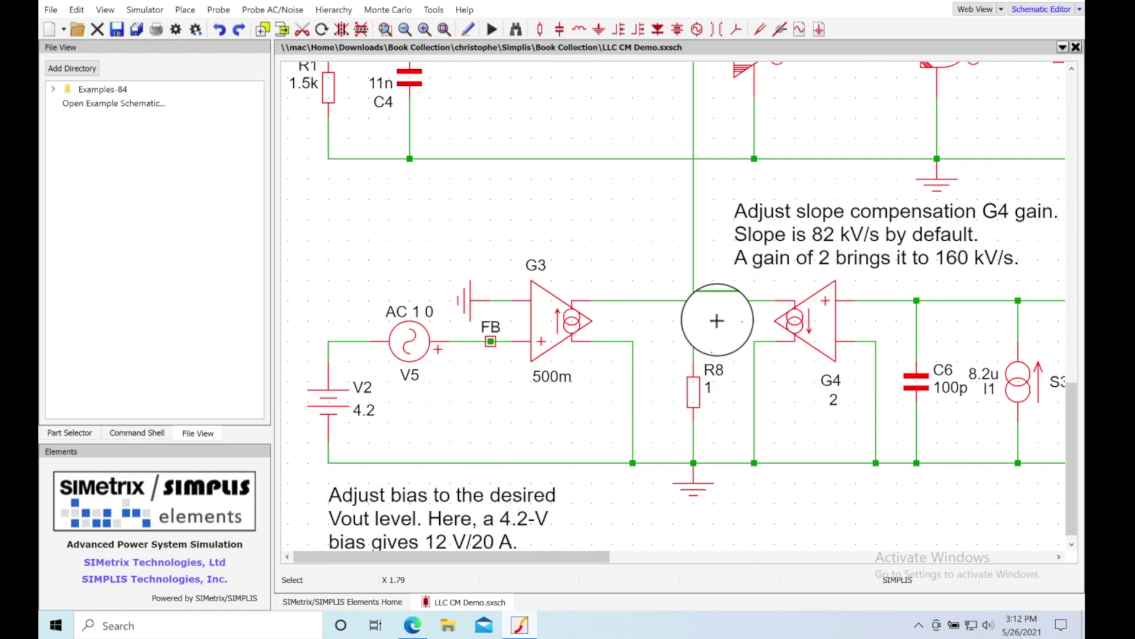
scroll(717, 320, "up", 4)
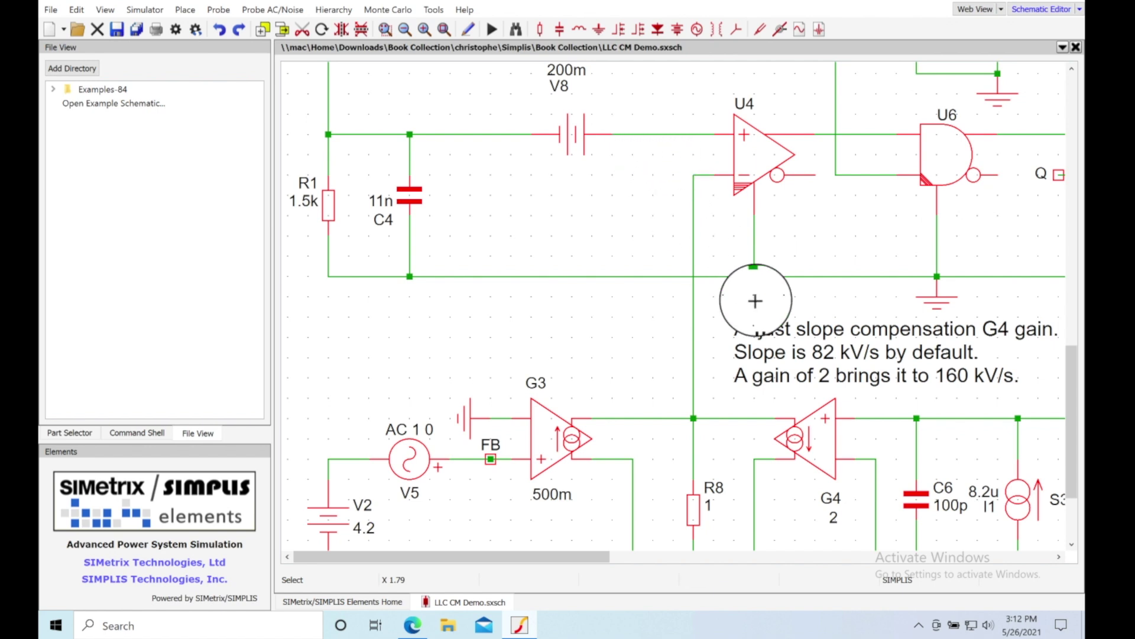
scroll(755, 301, "right", 5)
scroll(755, 301, "right", 1)
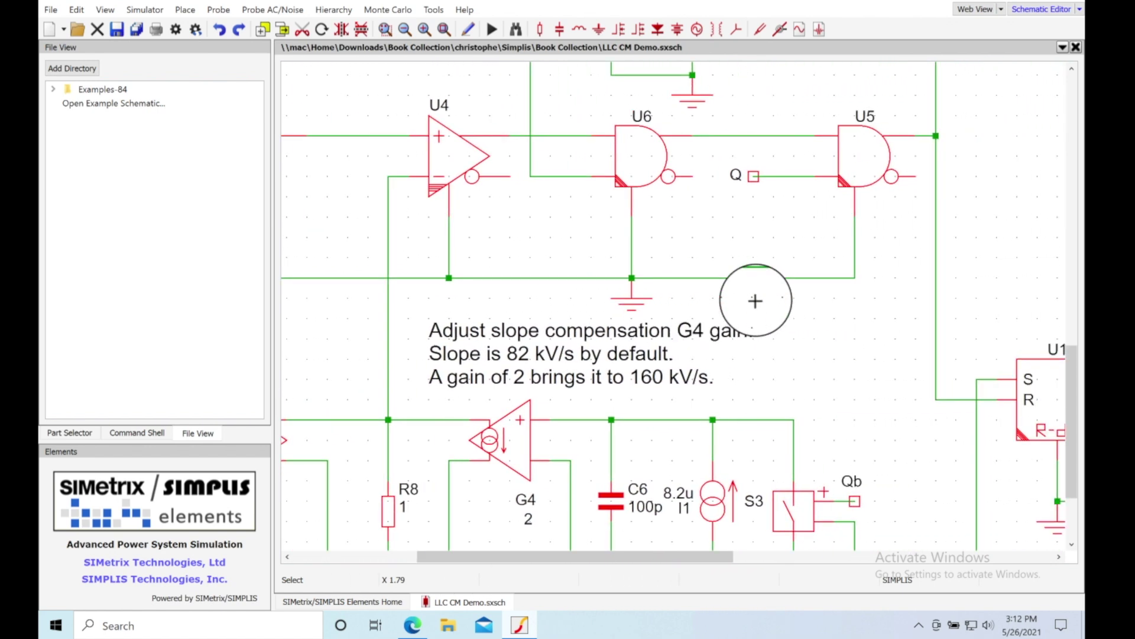
scroll(755, 301, "down", 3)
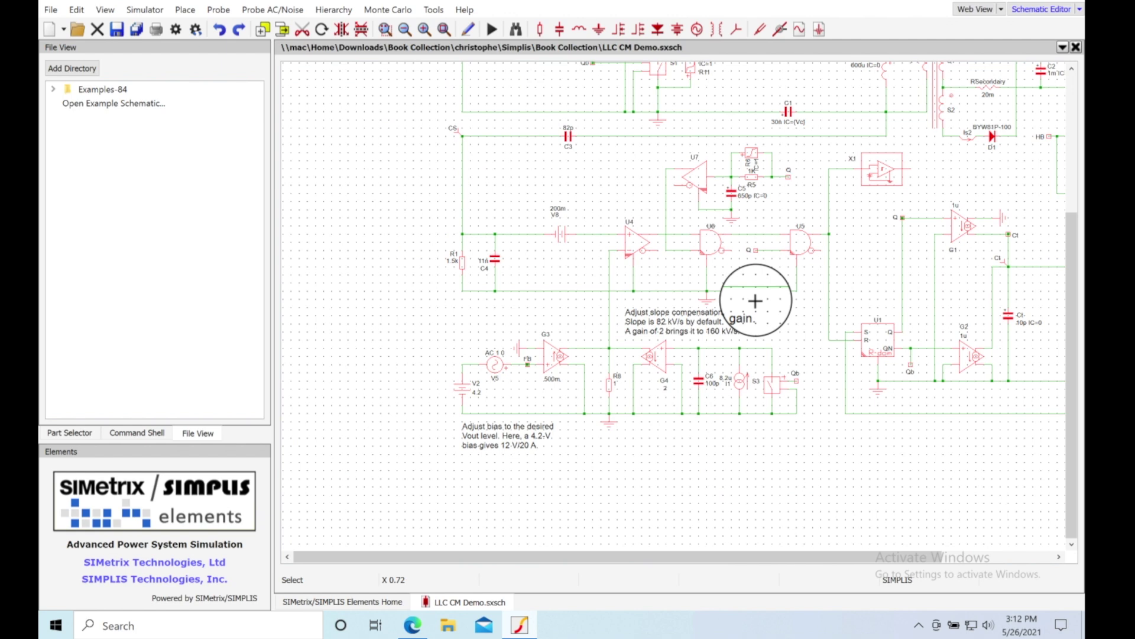
scroll(755, 301, "up", 2)
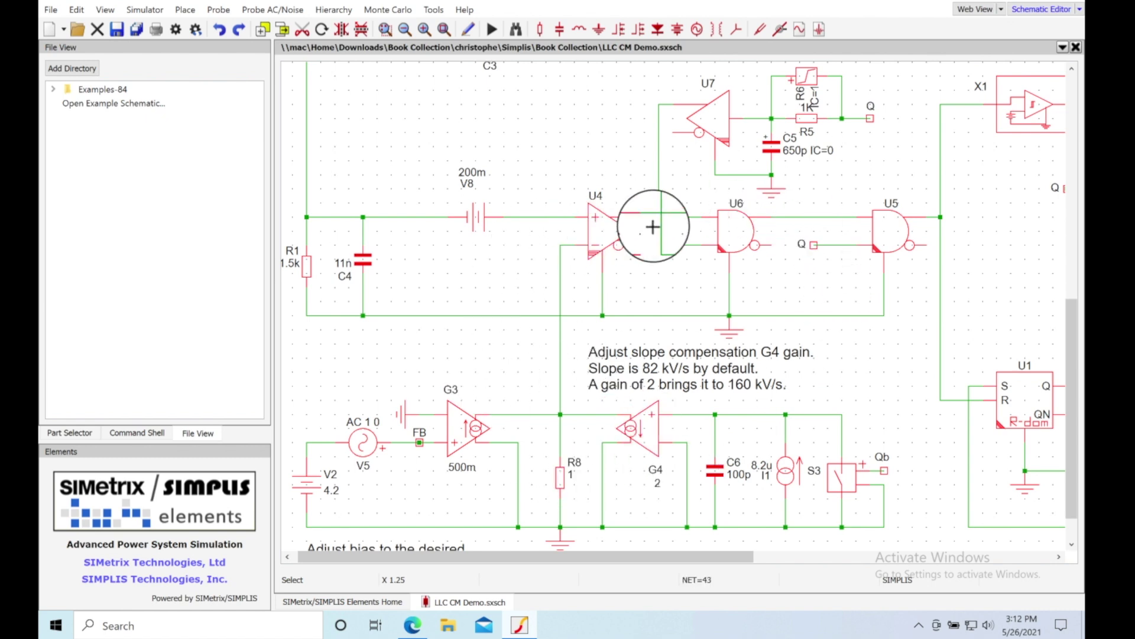
Trace the control logic from comparator U4 through gates U6 and U5 to latch U1, timing capacitor Ct and block X1.
scroll(890, 321, "right", 5)
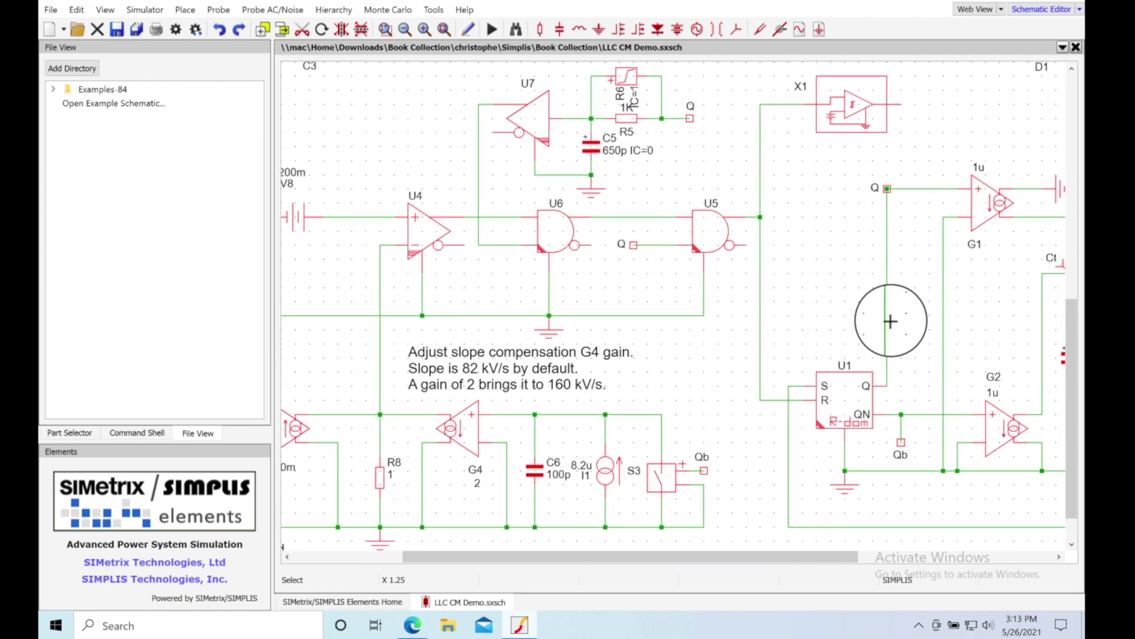
scroll(848, 410, "right", 2)
scroll(848, 410, "right", 1)
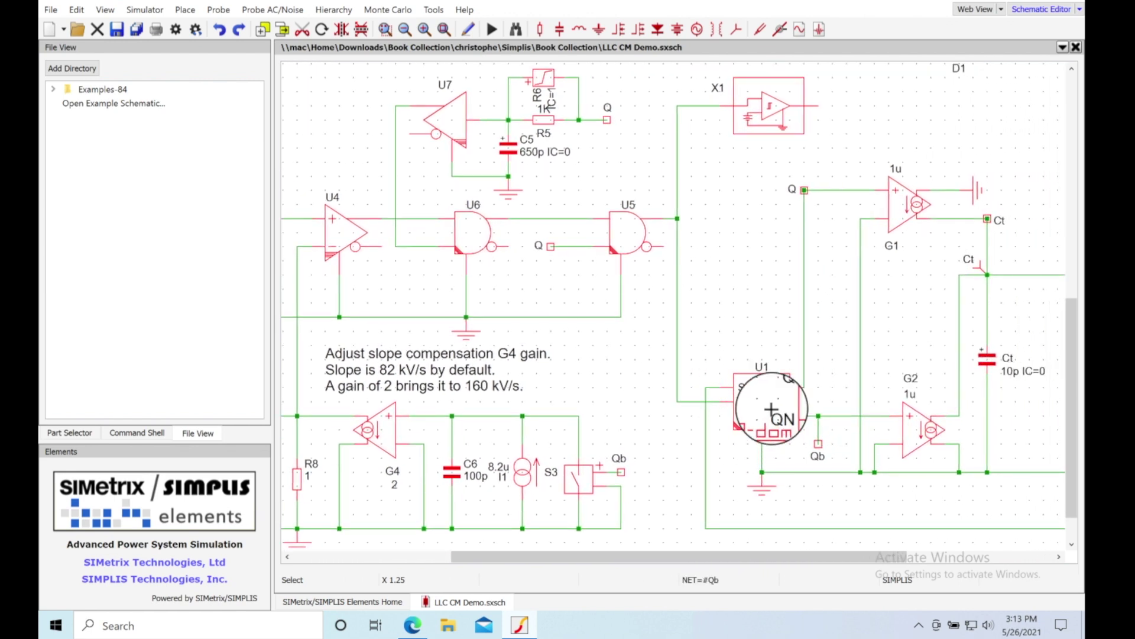
scroll(763, 409, "right", 3)
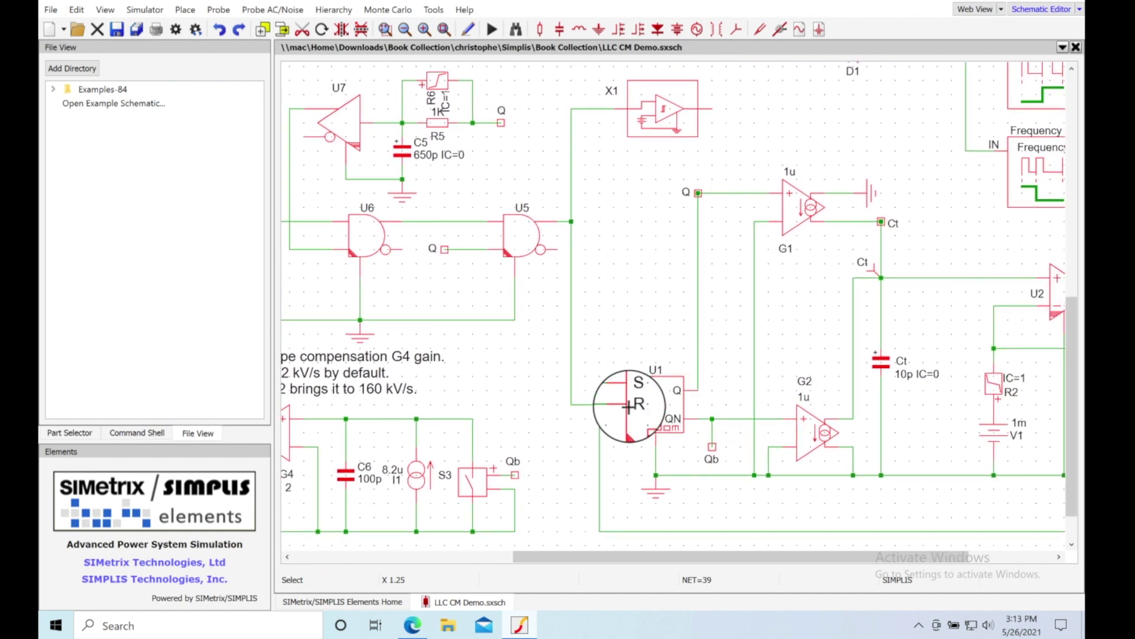
scroll(914, 419, "right", 2)
scroll(913, 420, "right", 2)
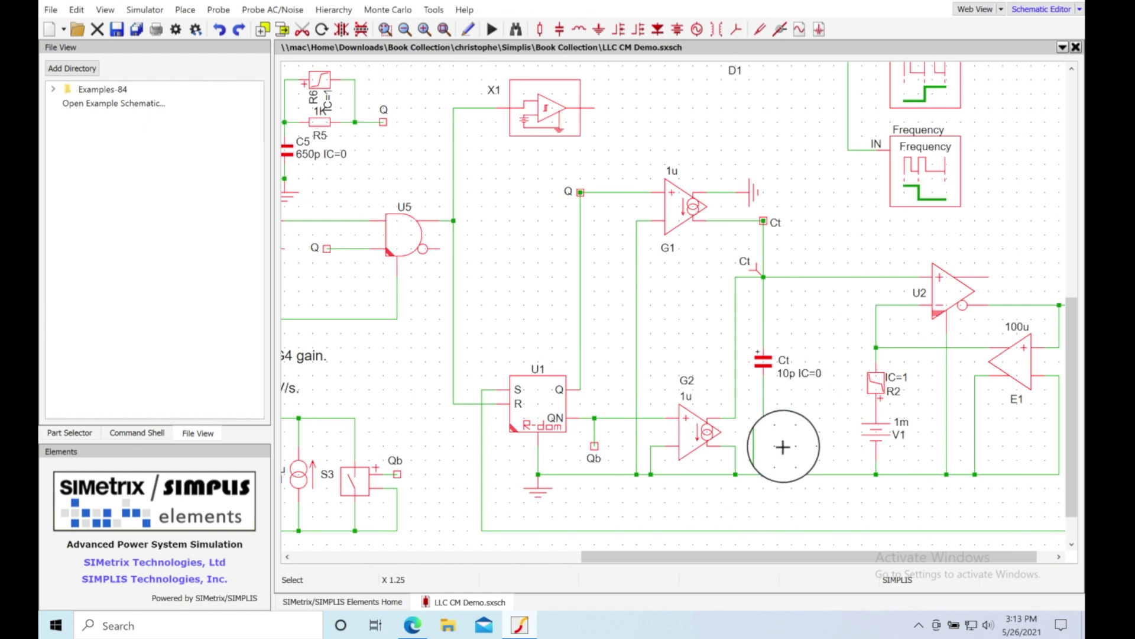
scroll(783, 447, "right", 1)
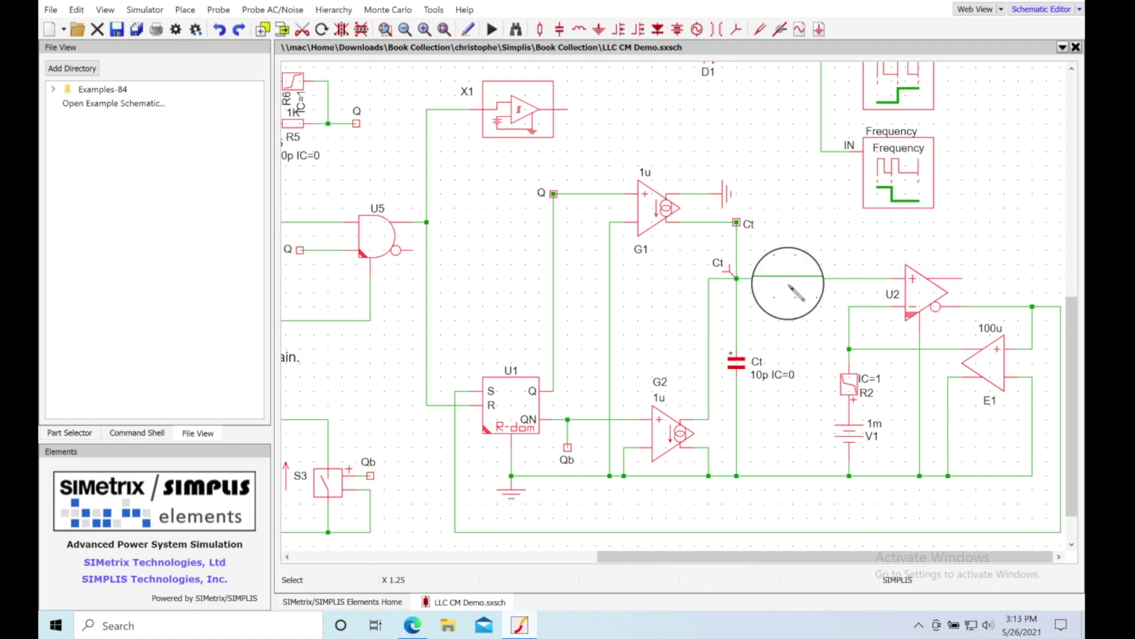
scroll(671, 289, "left", 6)
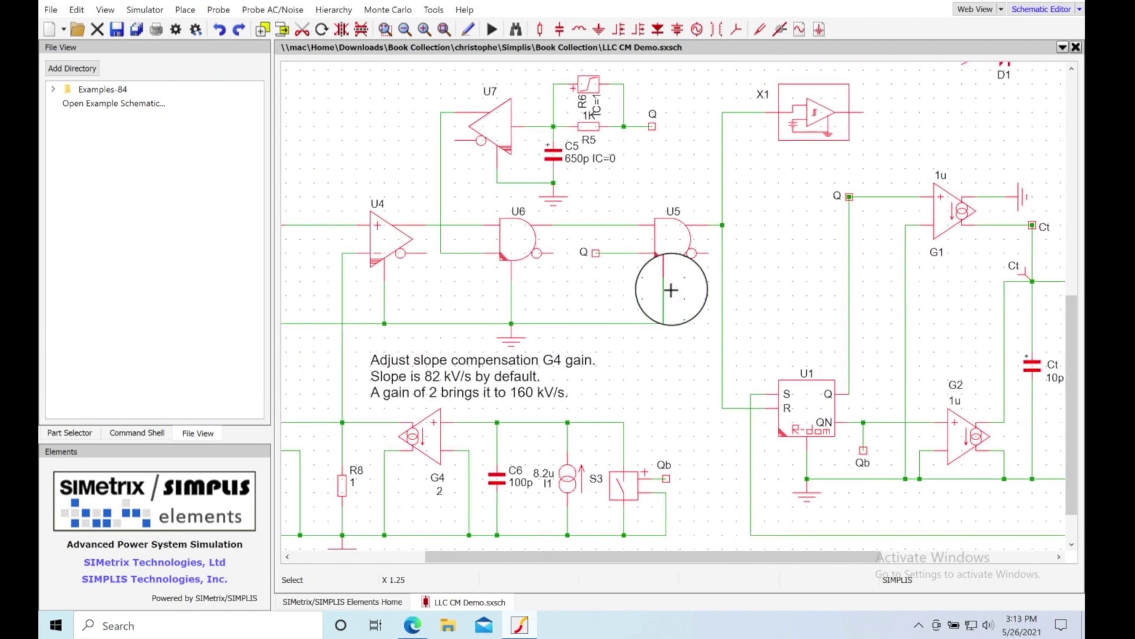
scroll(671, 289, "up", 3)
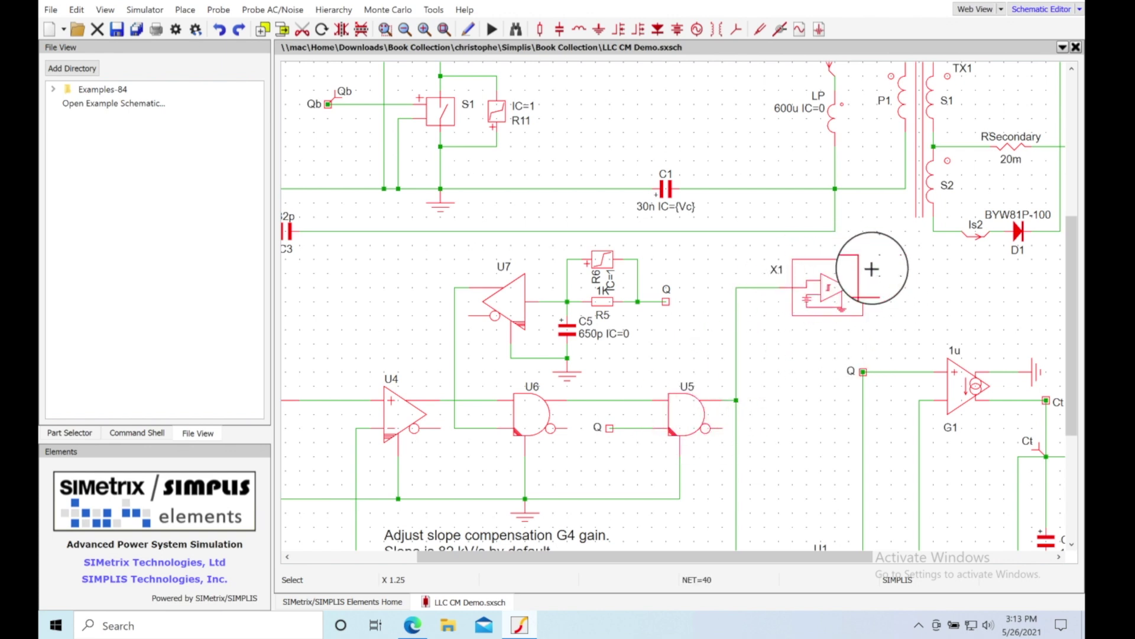
scroll(856, 306, "up", 1)
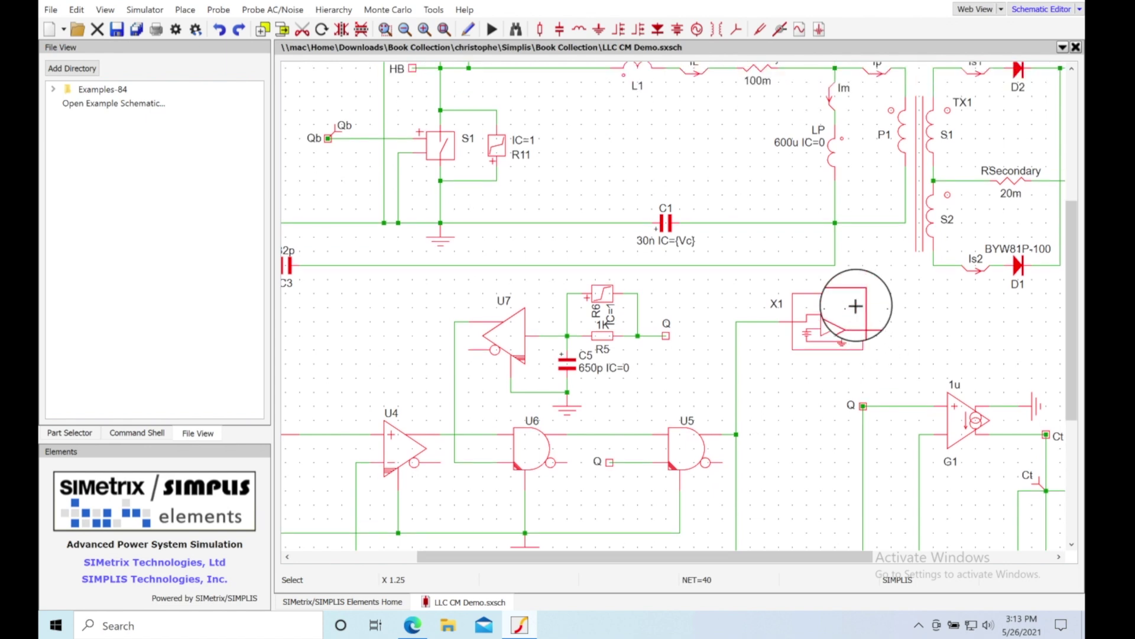
scroll(856, 306, "down", 1)
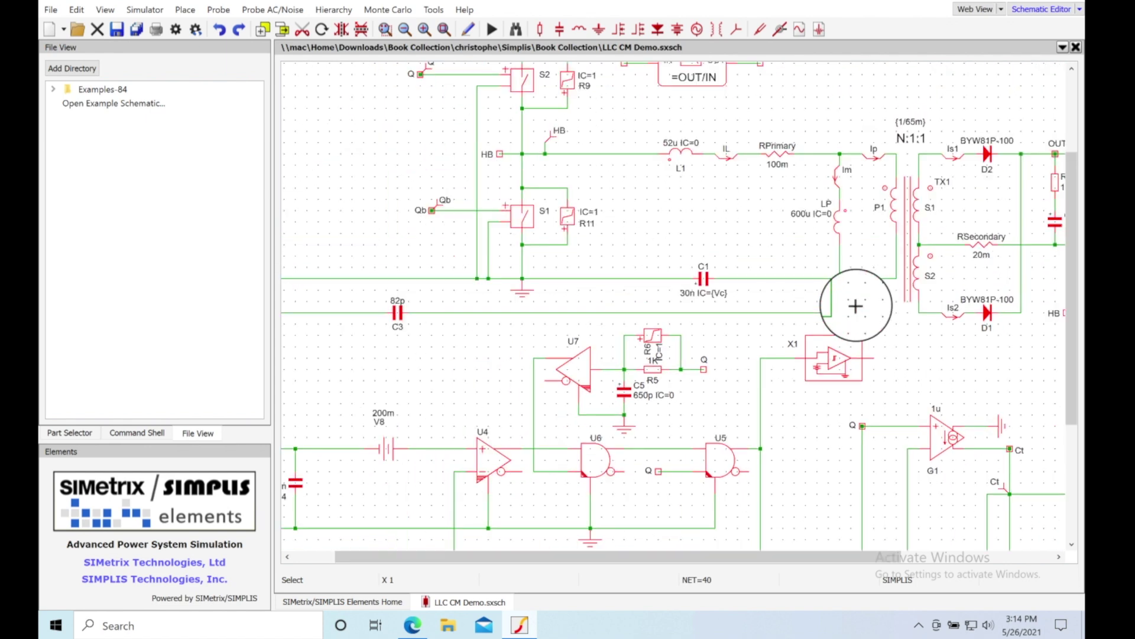
scroll(855, 306, "up", 1)
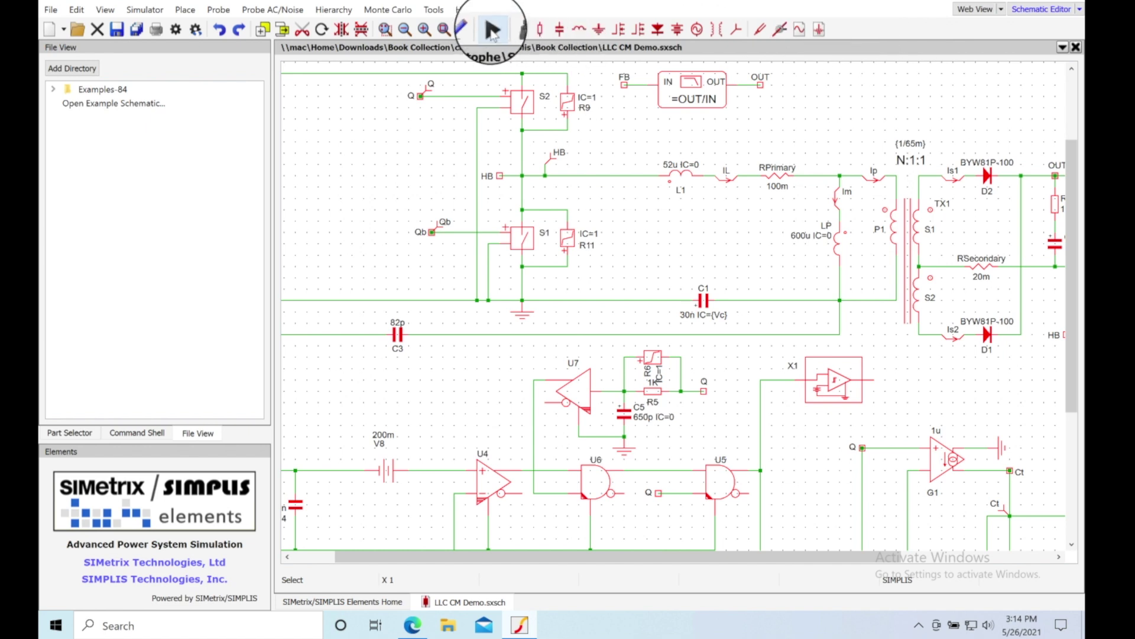
Run the schematic's simulation and view the simplis_pop1 waveforms, finishing on the simplis_ac1 gain and phase plots.
left_click(493, 31)
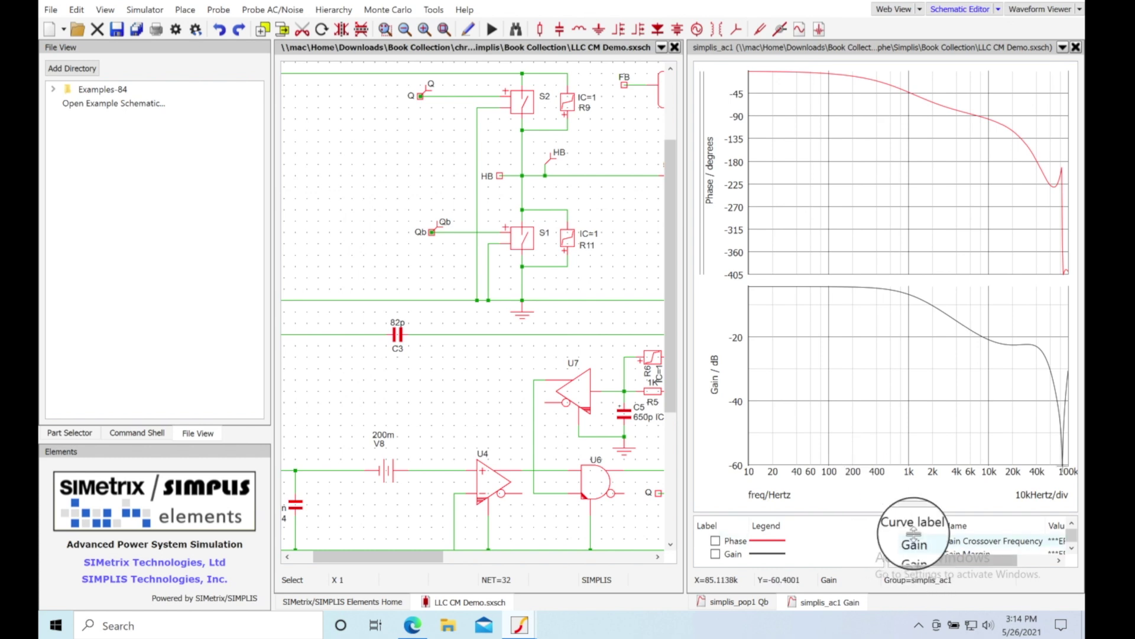
left_click(747, 605)
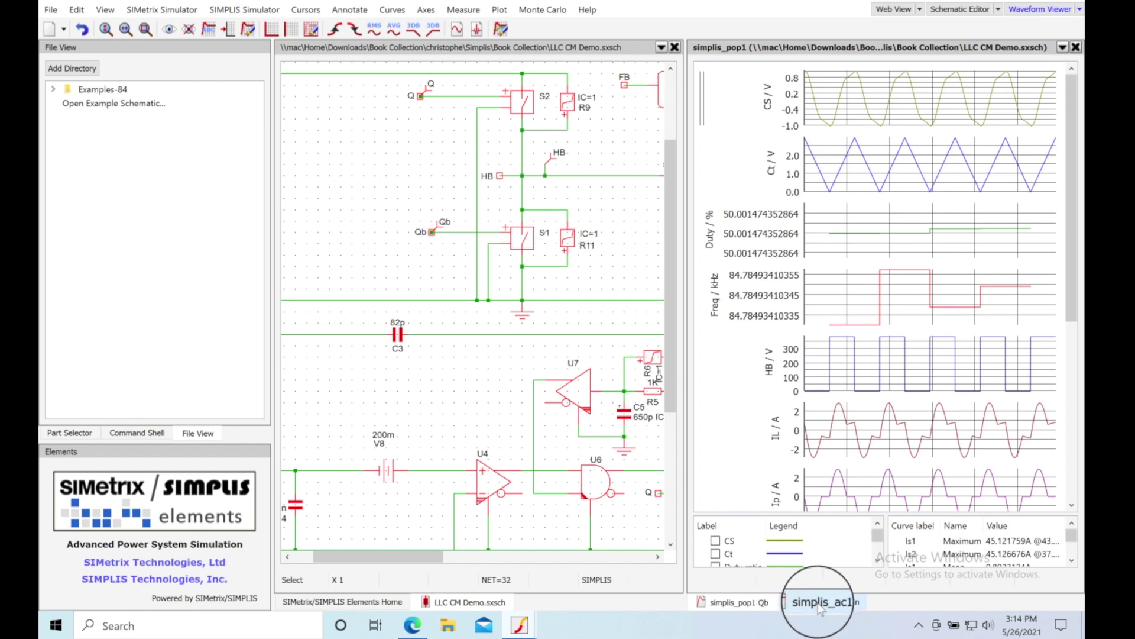
left_click(848, 603)
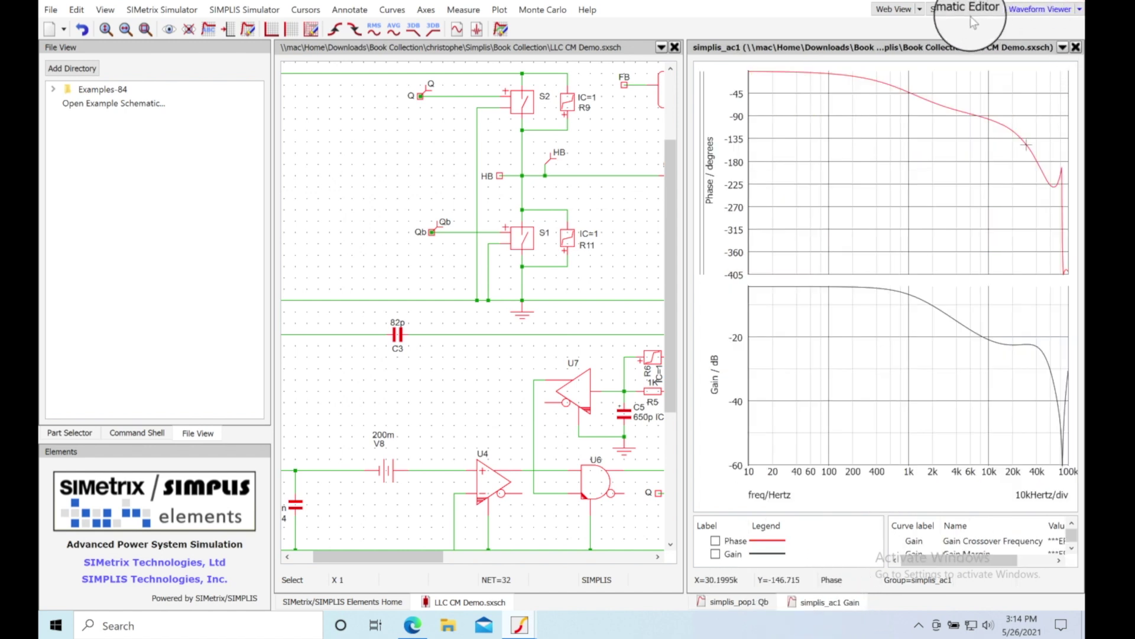
Look through the Web View, Schematic Editor and Waveform Viewer in turn, ending on the LLC CM Demo schematic.
left_click(896, 10)
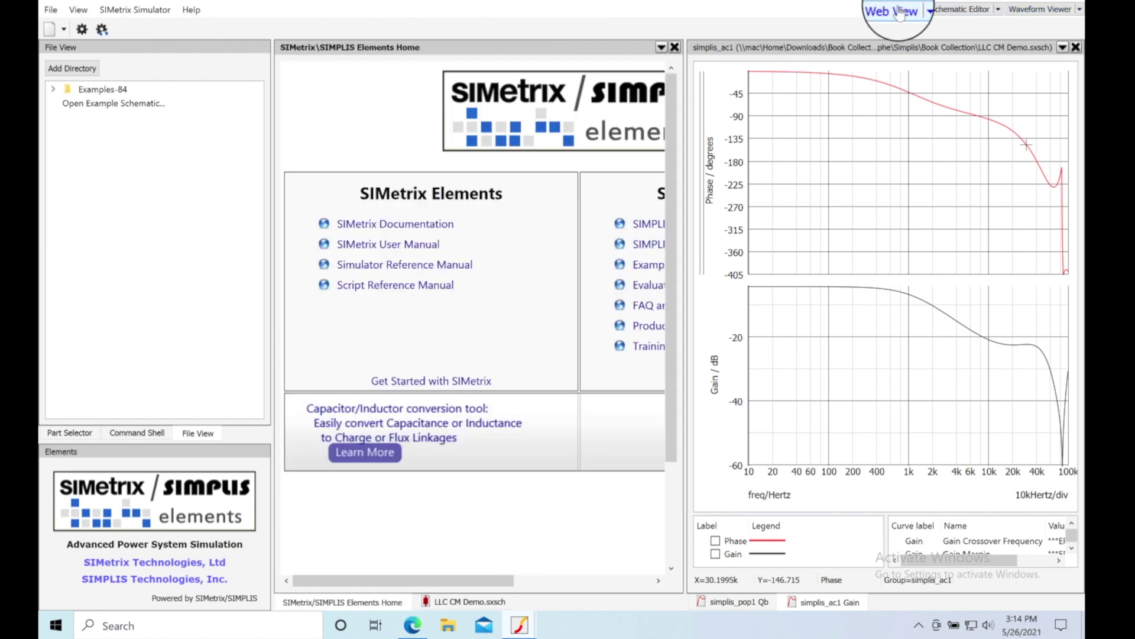
left_click(958, 12)
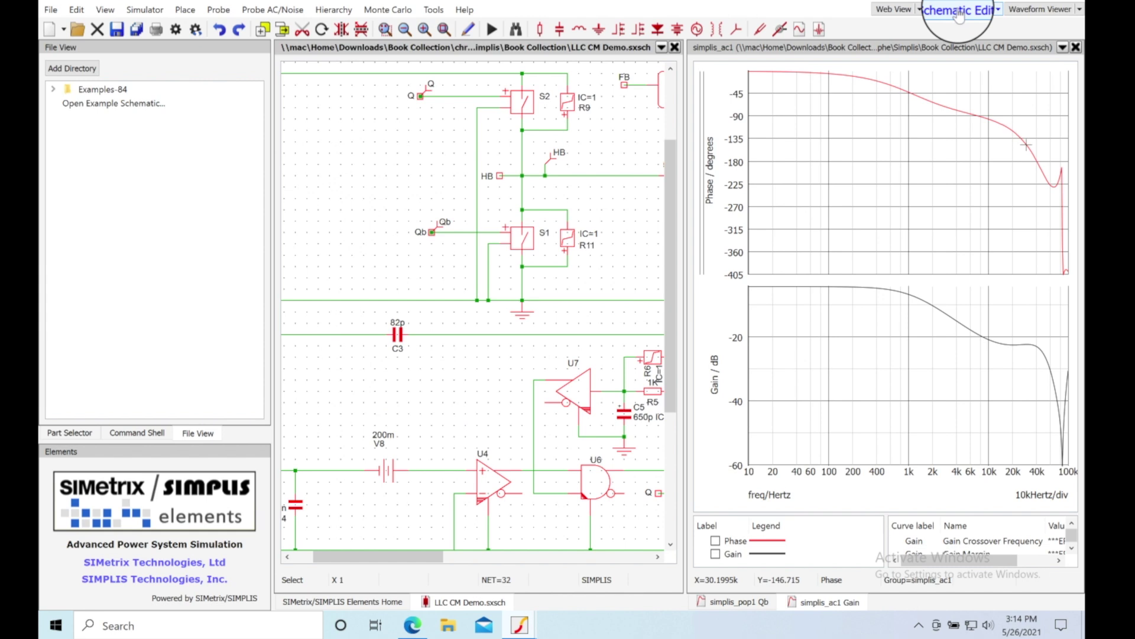
left_click(1032, 11)
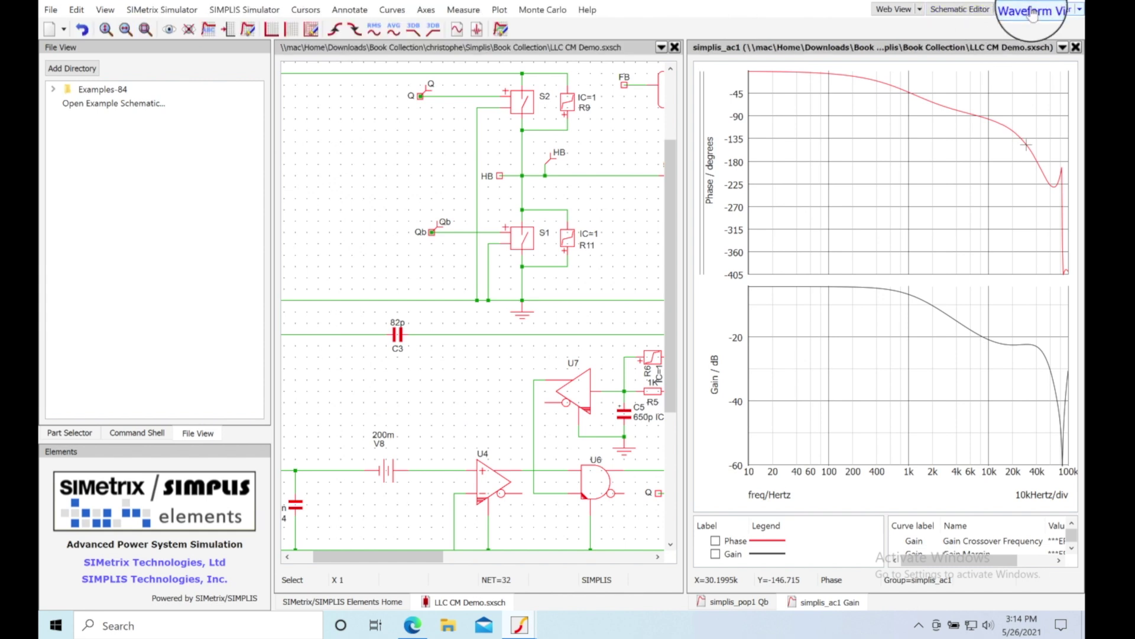
left_click(887, 225)
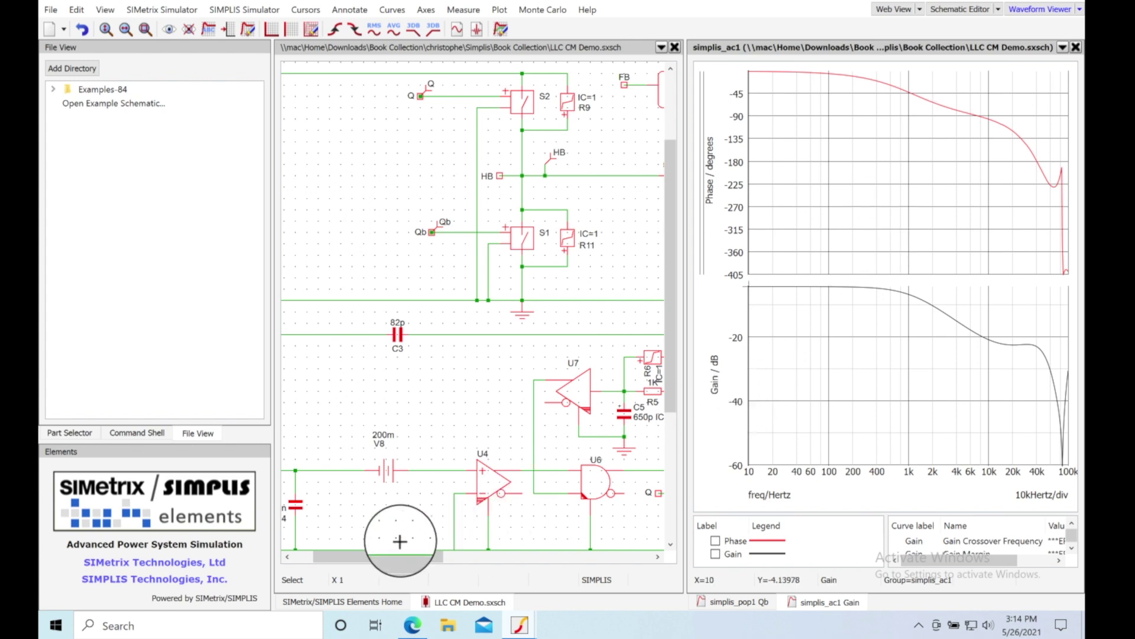
left_click(409, 488)
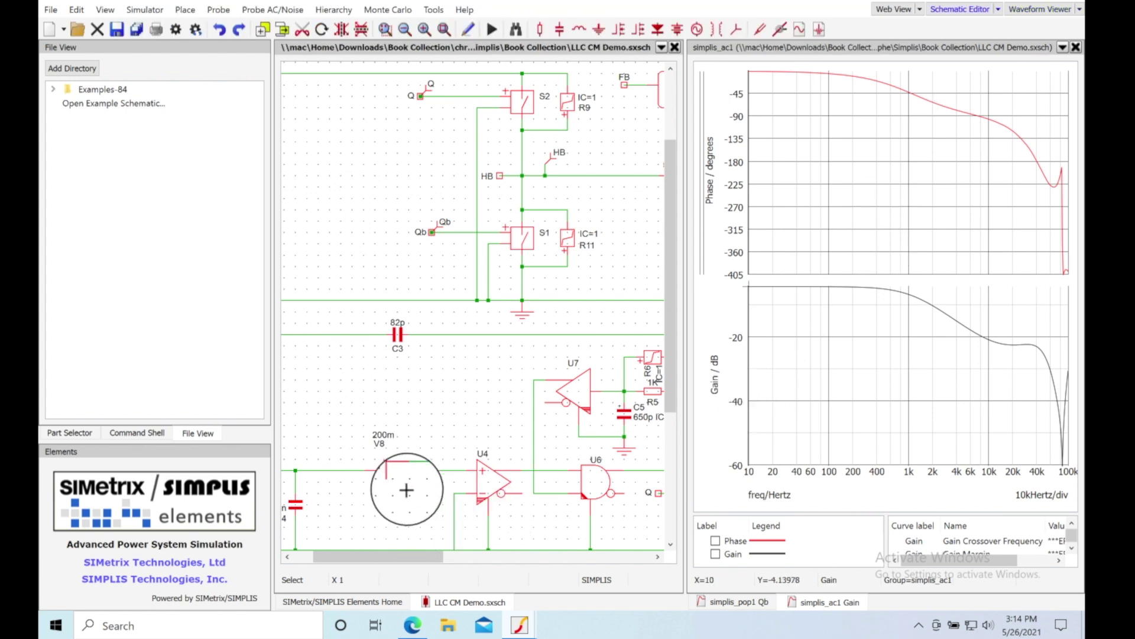
left_click(348, 604)
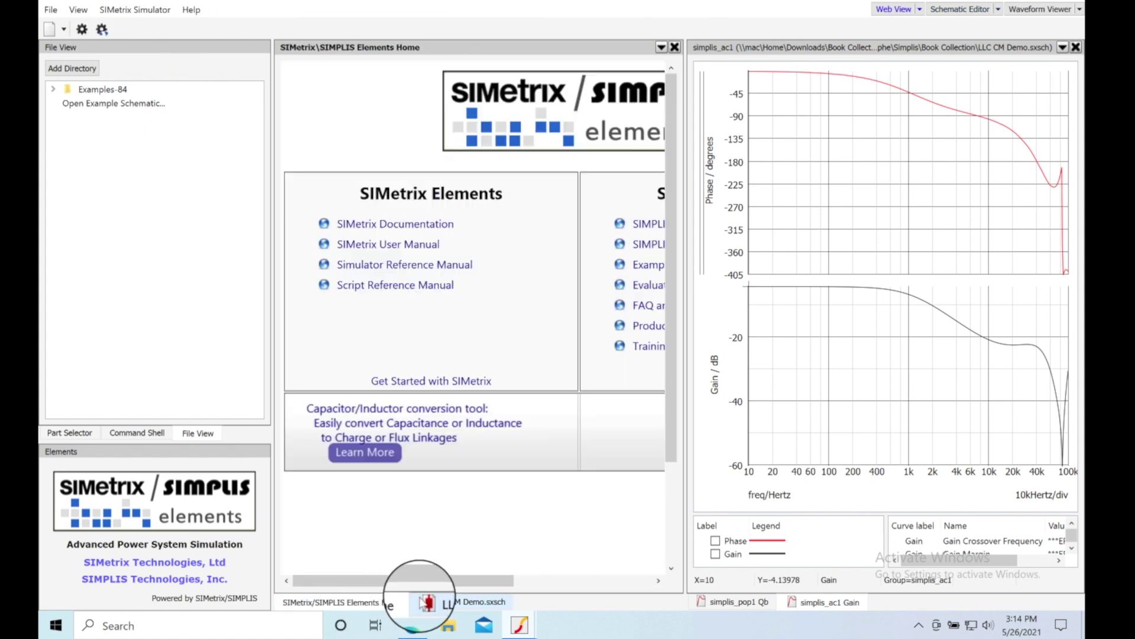
left_click(464, 603)
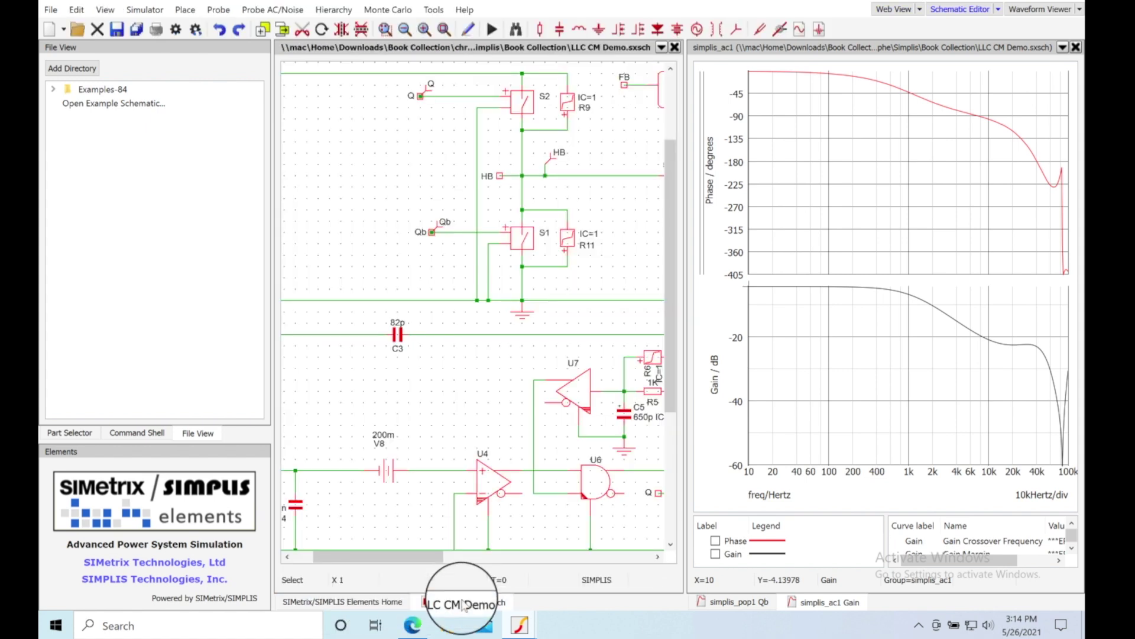
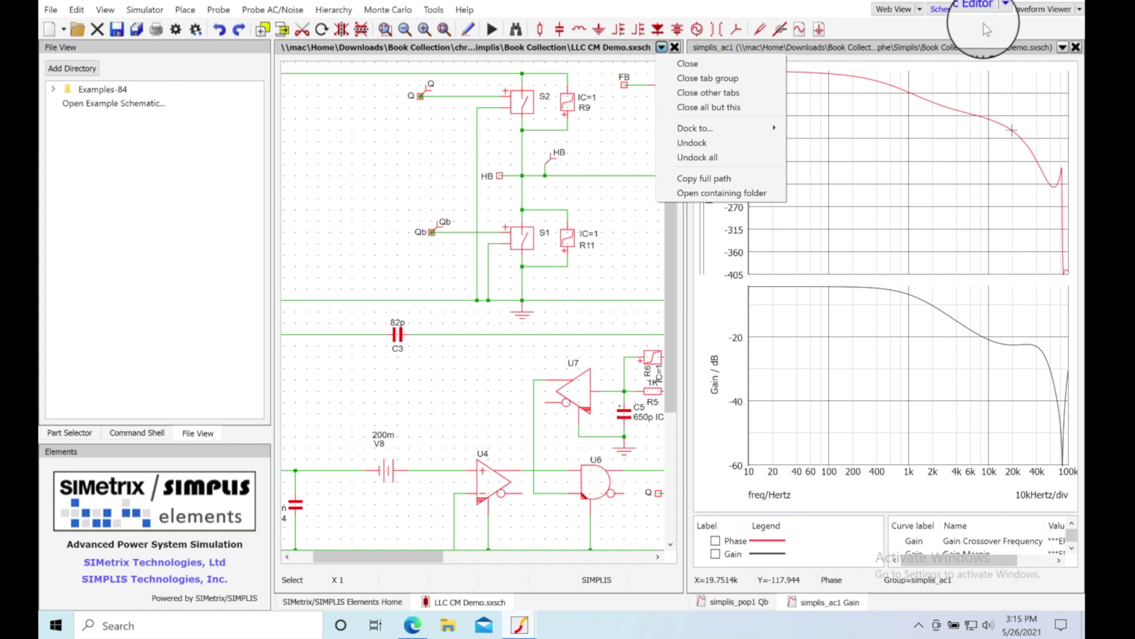
Undock all documents of the schematic's group into a separate window and minimize it, leaving the AC plots in the main window.
left_click(990, 27)
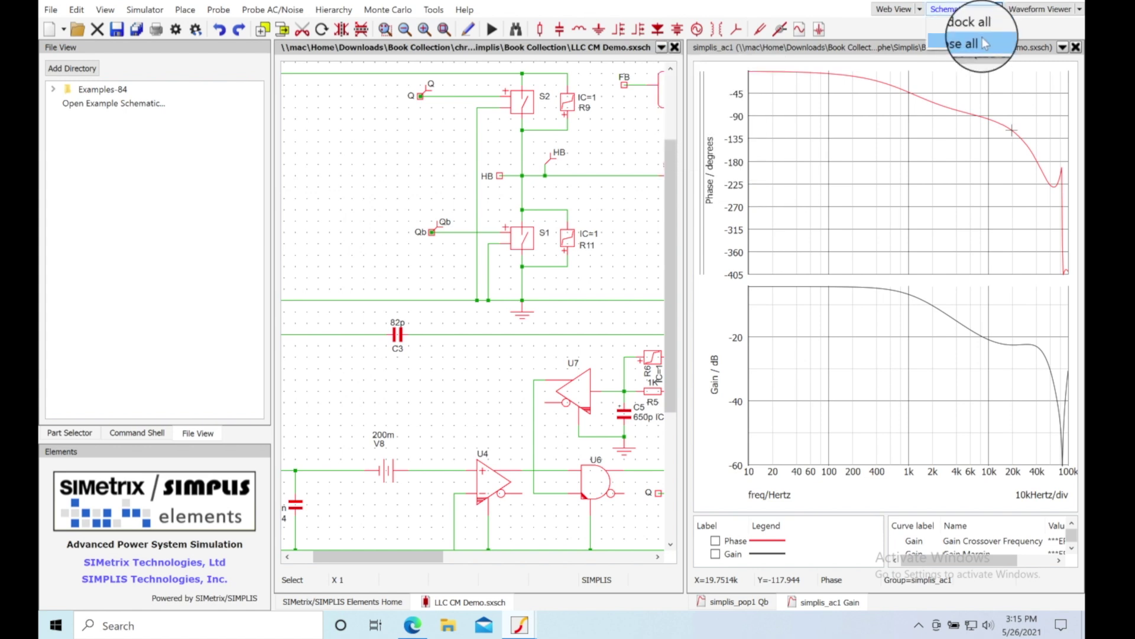
left_click(616, 112)
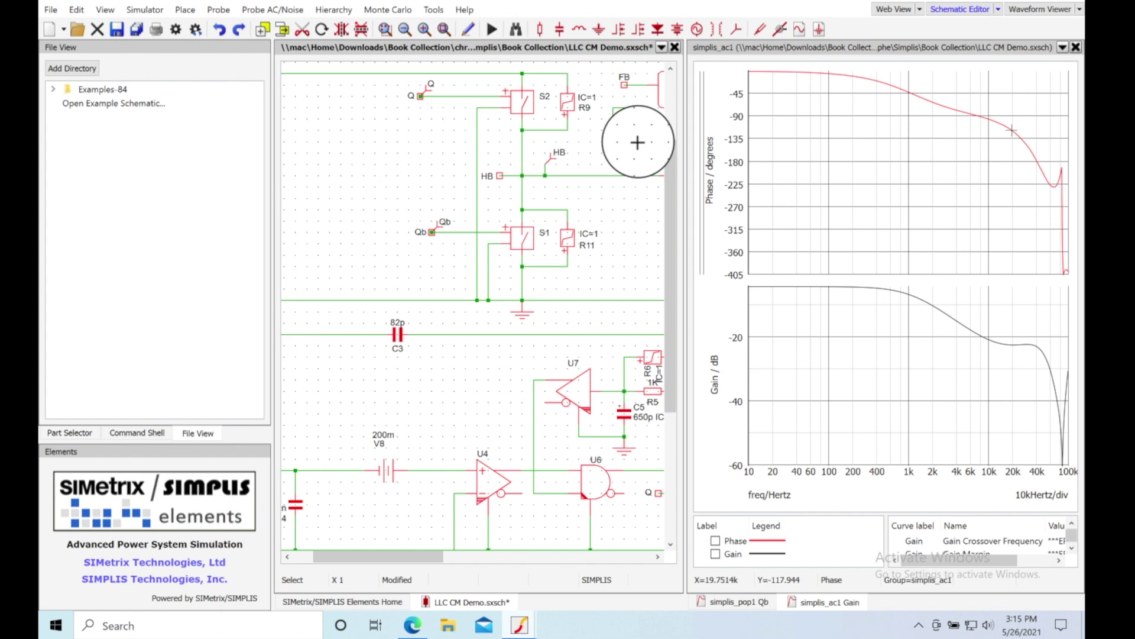
left_click(663, 50)
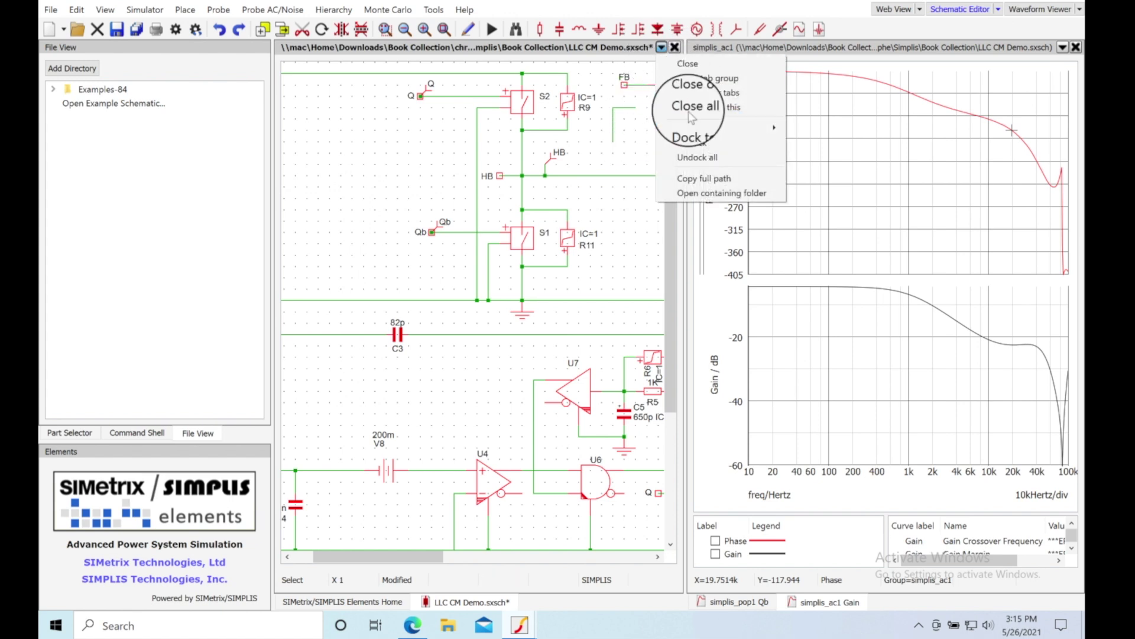
left_click(701, 160)
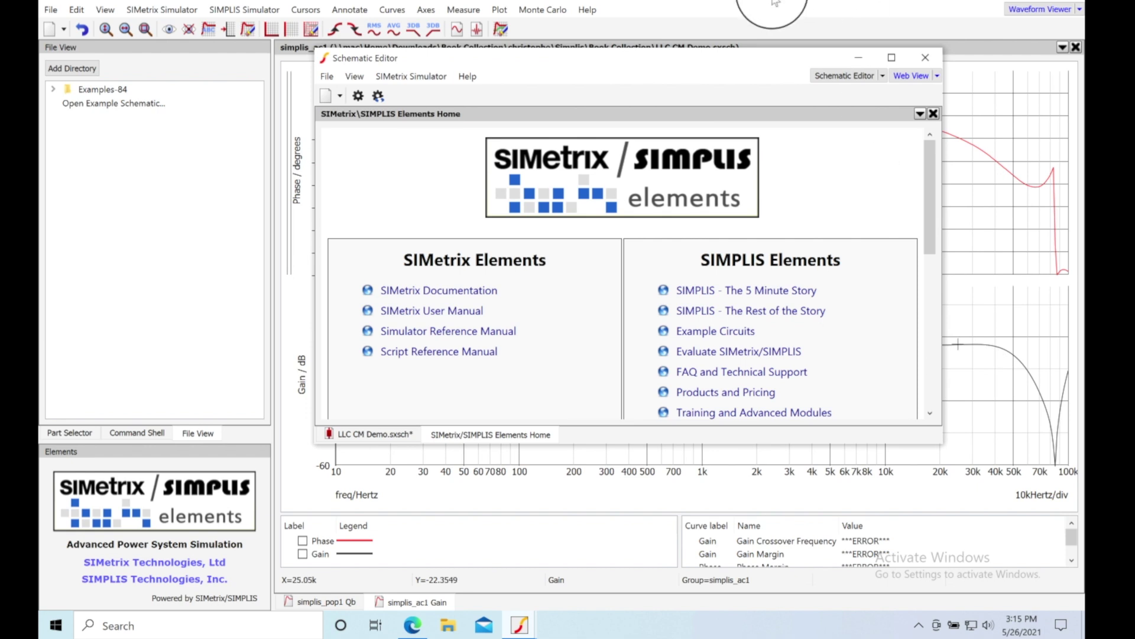
left_click(860, 57)
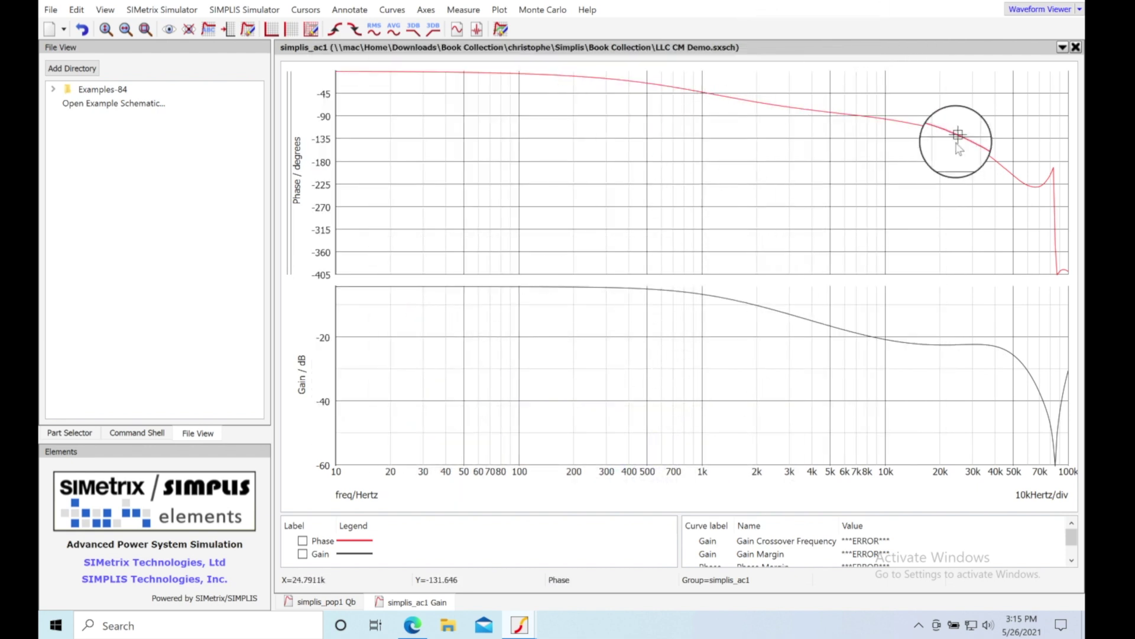
Undock all waveform graphs into a separate window, move it clear of the File View, and enlarge it to nearly full screen height.
left_click(1062, 48)
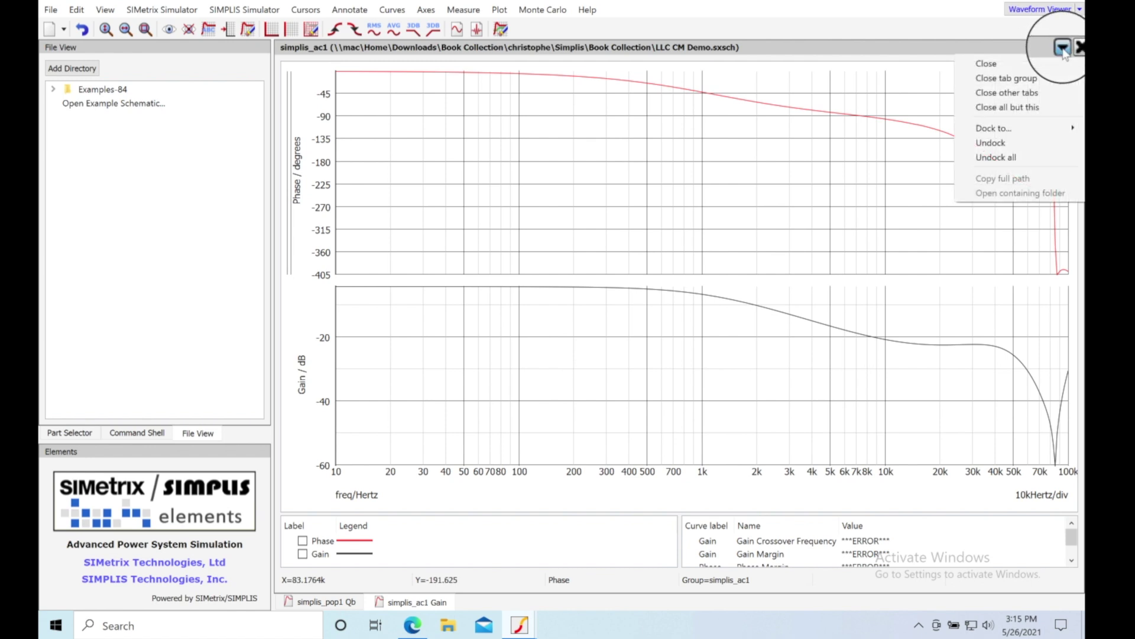
left_click(1018, 157)
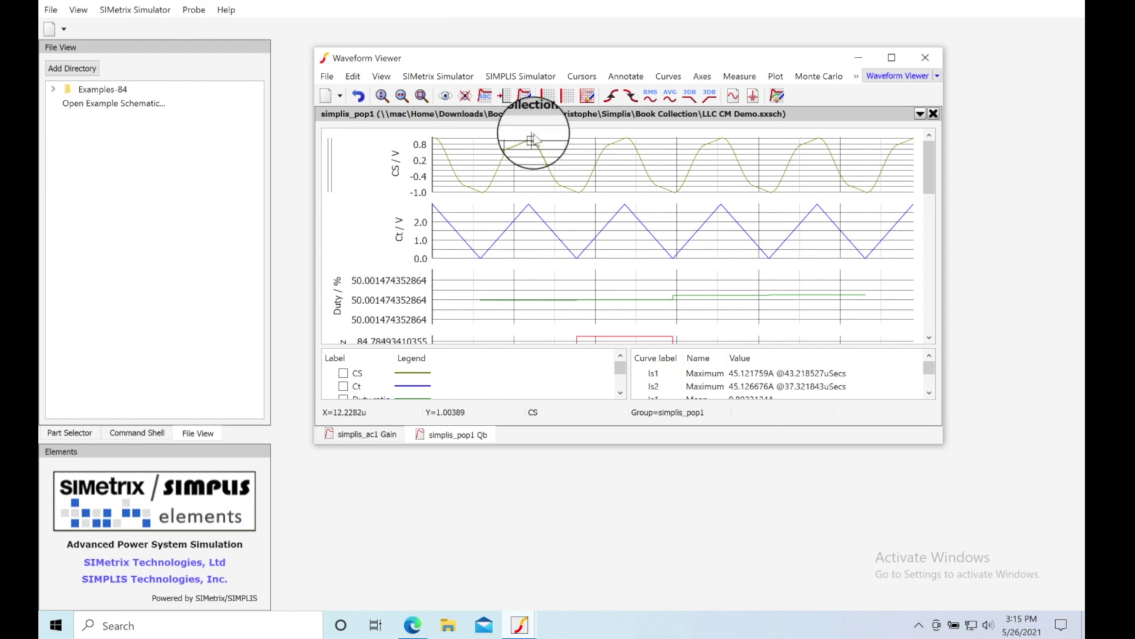
left_click_drag(583, 61, 719, 25)
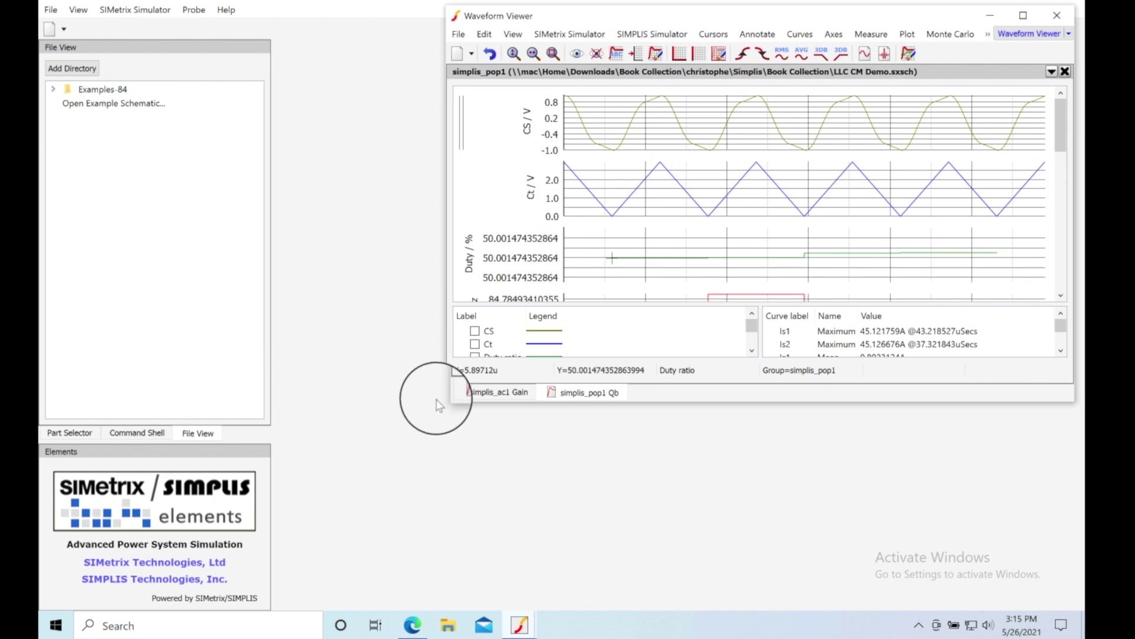
left_click_drag(444, 400, 456, 619)
Restore the Schematic Editor window showing the LLC CM Demo schematic and size it to sit side by side with the Waveform Viewer.
mouse_move(520, 623)
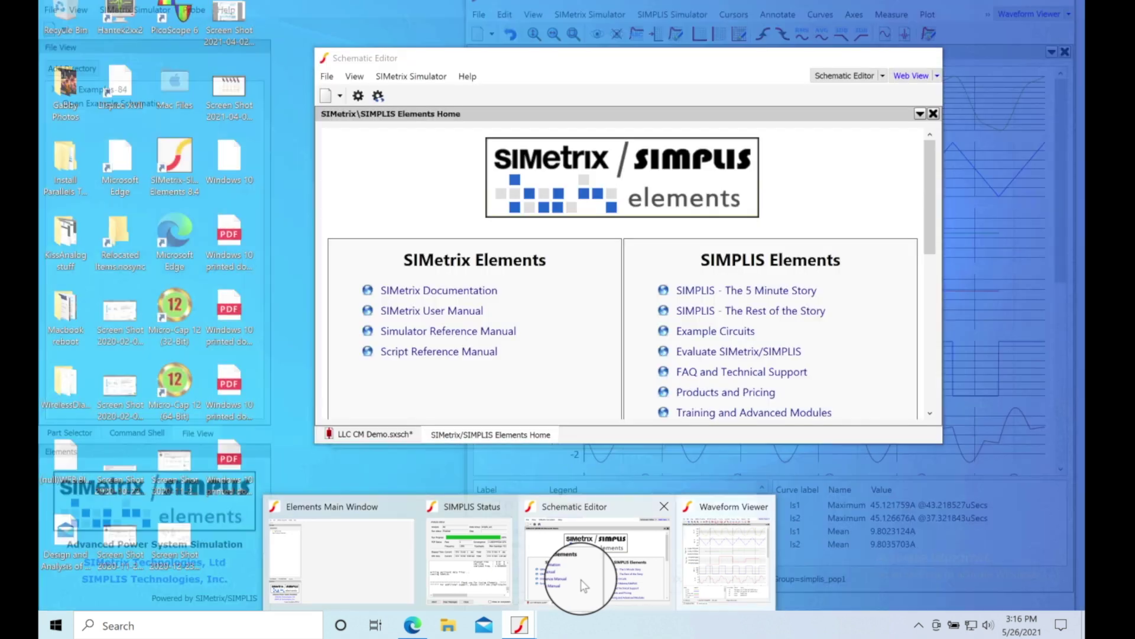
left_click(584, 586)
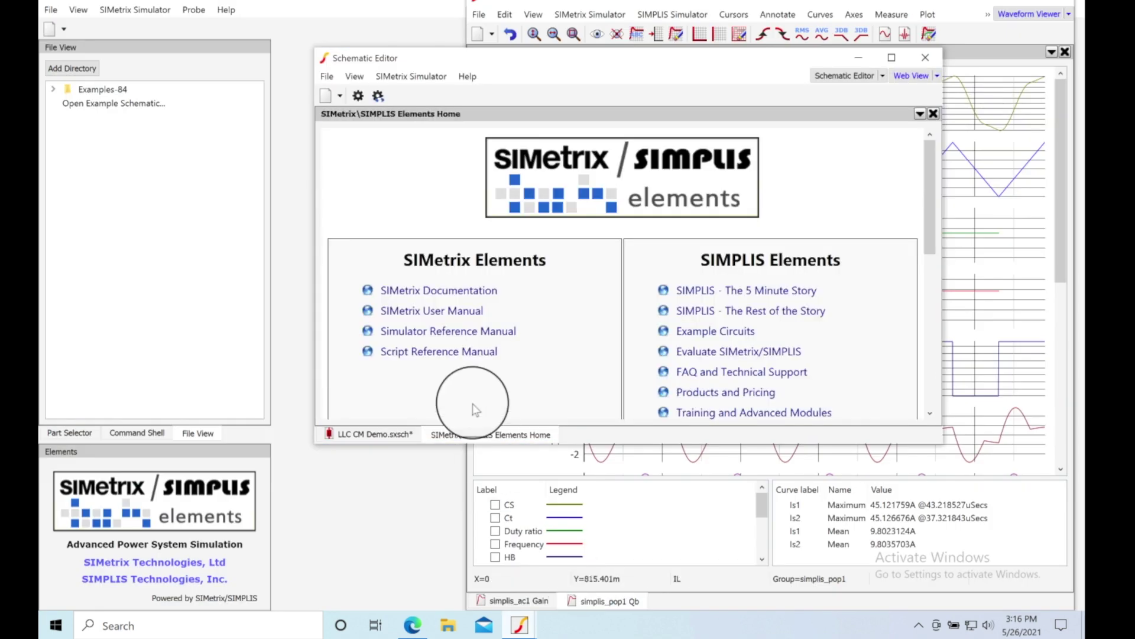
left_click(380, 434)
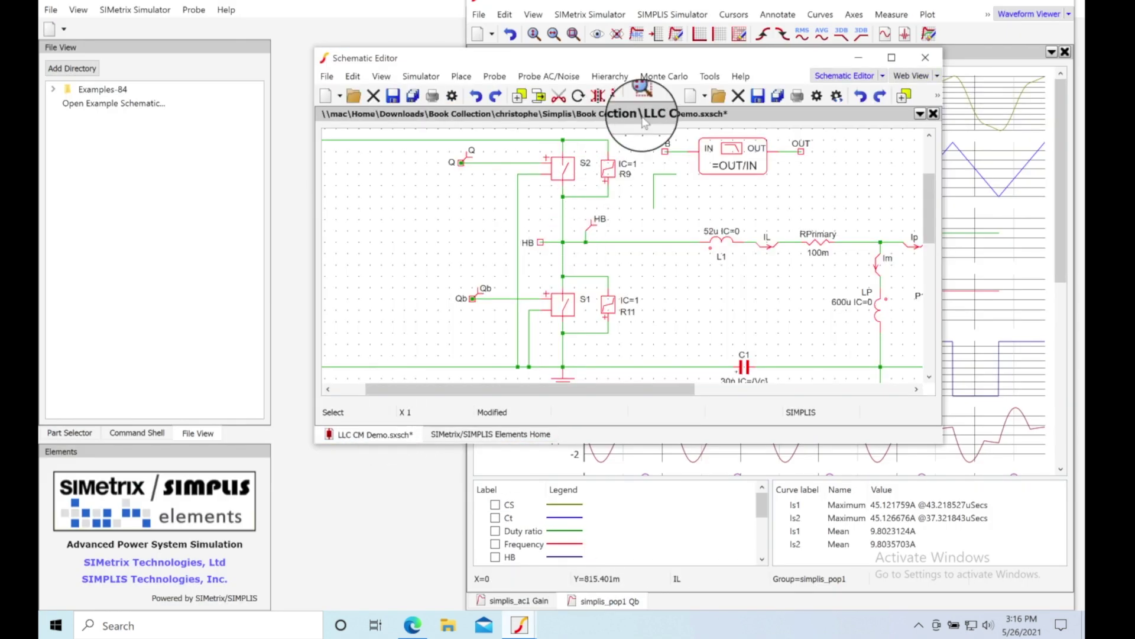
left_click_drag(671, 64, 400, 12)
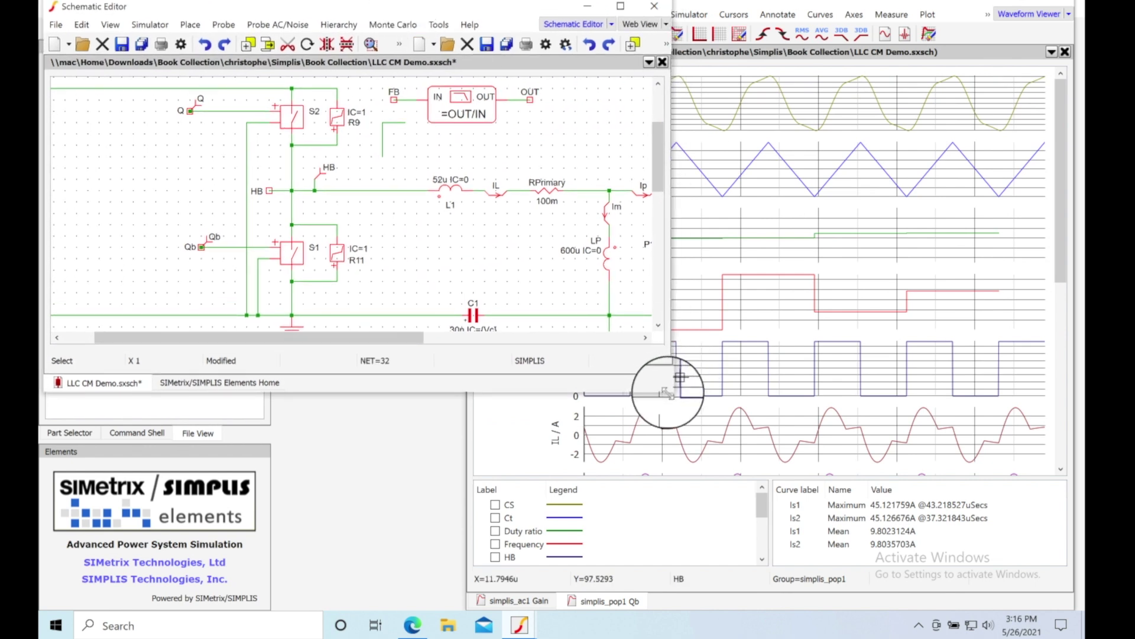
left_click_drag(667, 393, 465, 609)
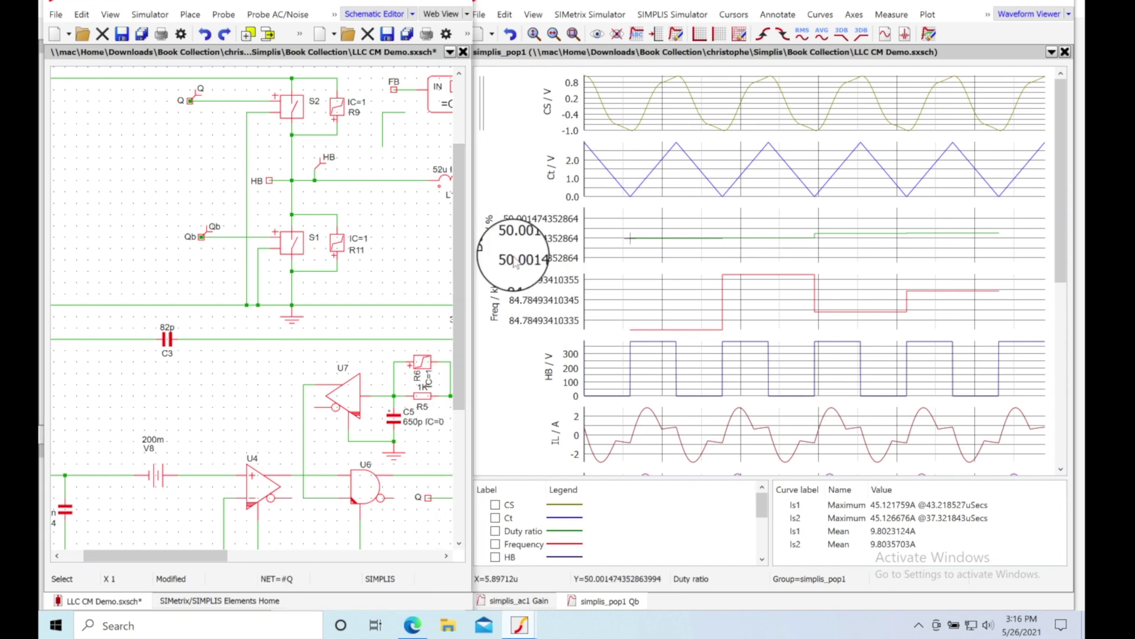
left_click_drag(472, 238, 529, 141)
left_click_drag(692, 225, 590, 314)
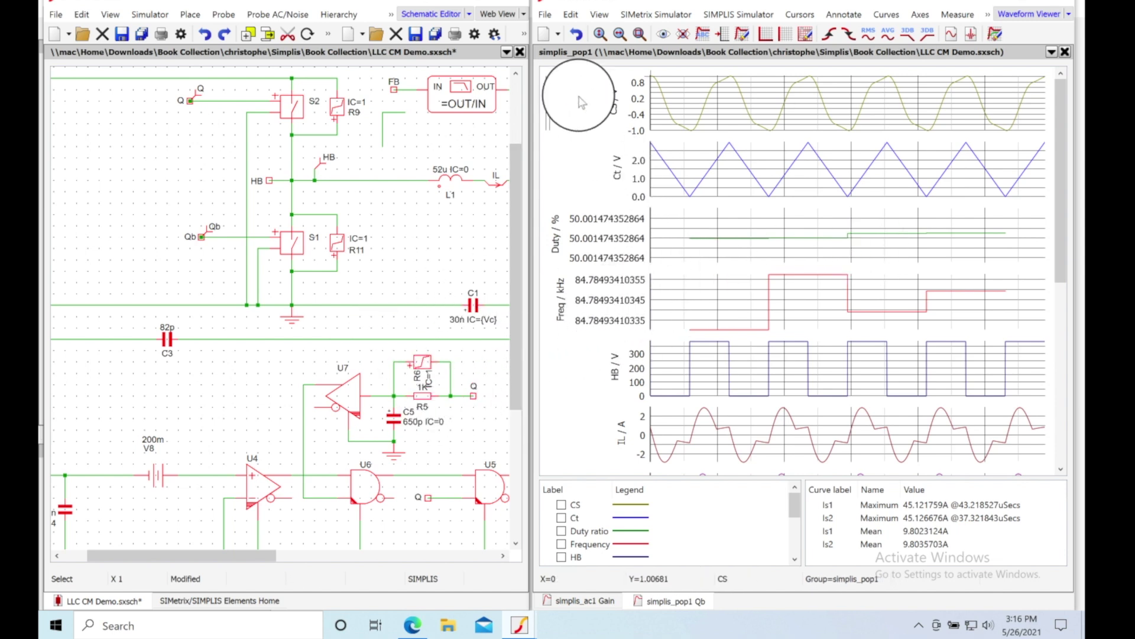
Create a new graph sheet and probe the voltage at the half-bridge node HB using the existing AC results.
left_click(544, 34)
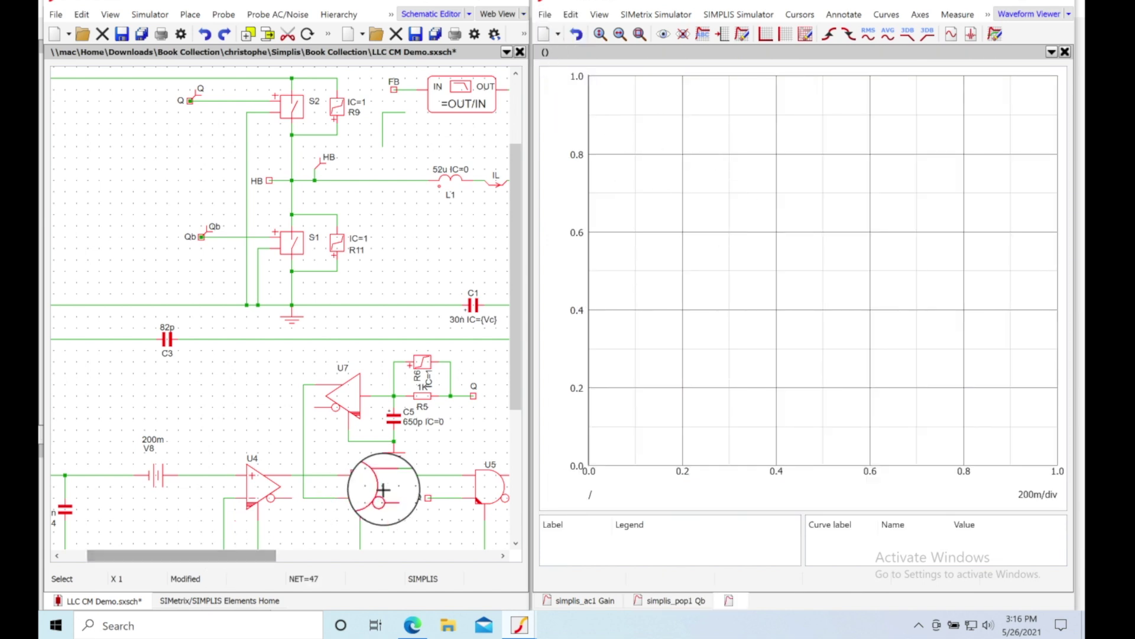
mouse_move(248, 562)
left_mouse_down()
mouse_move(400, 566)
mouse_move(261, 580)
left_mouse_up()
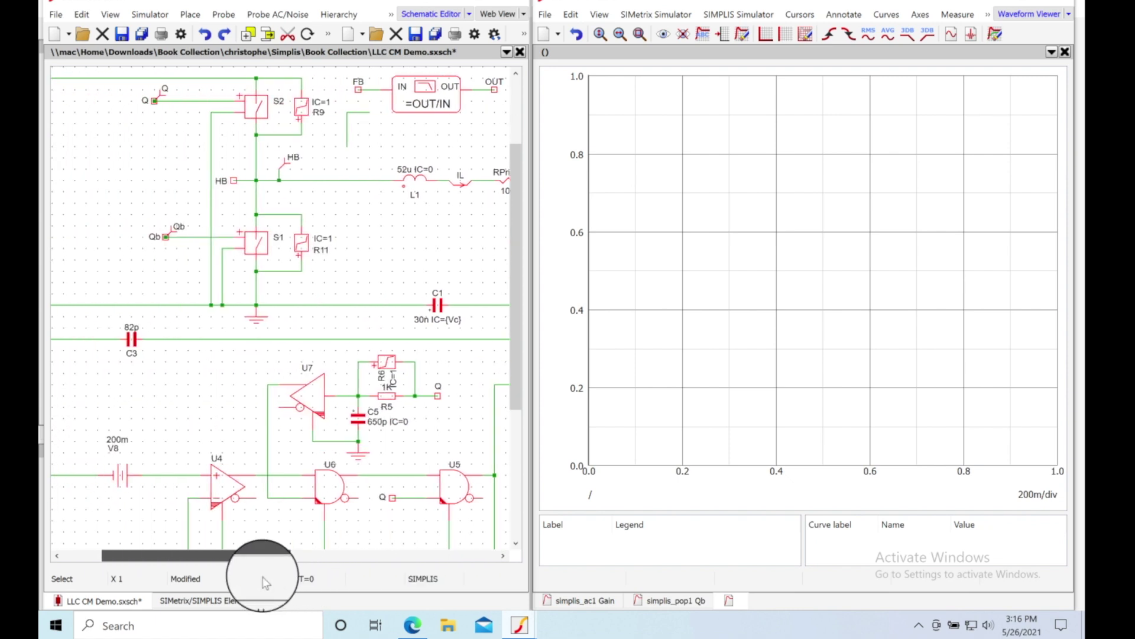
left_click(294, 157)
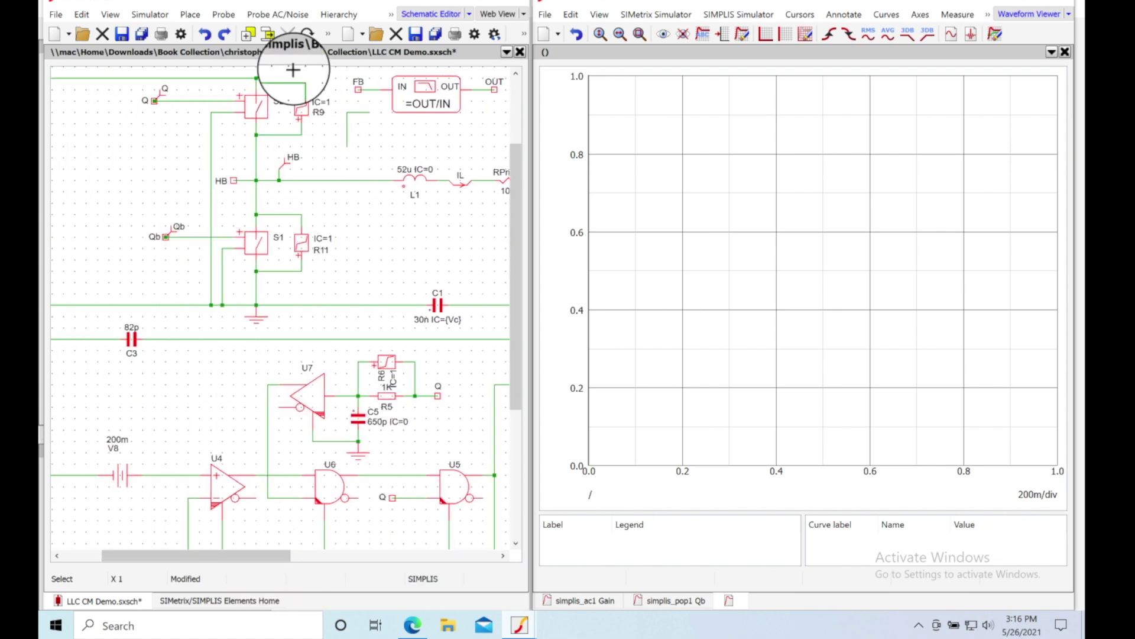
left_click(224, 14)
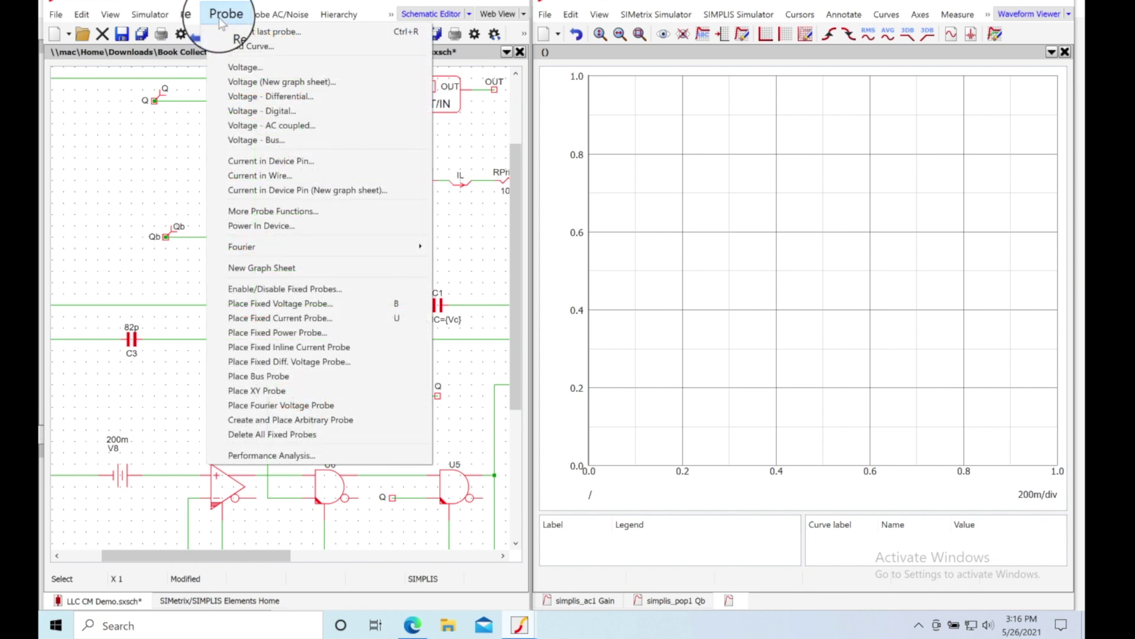
left_click(265, 69)
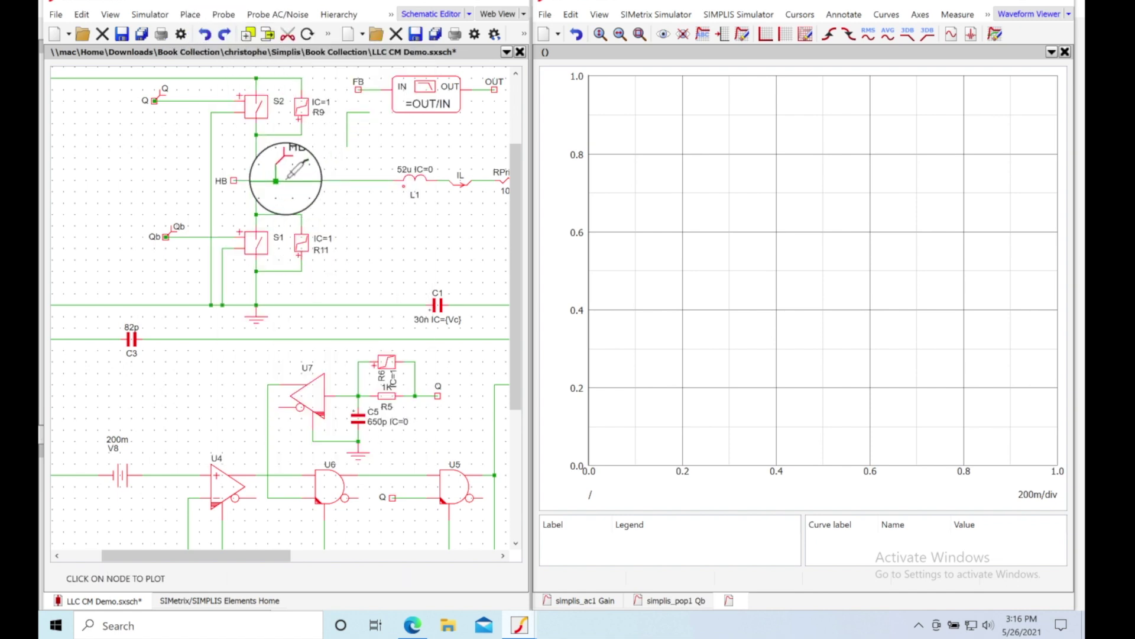
left_click(280, 181)
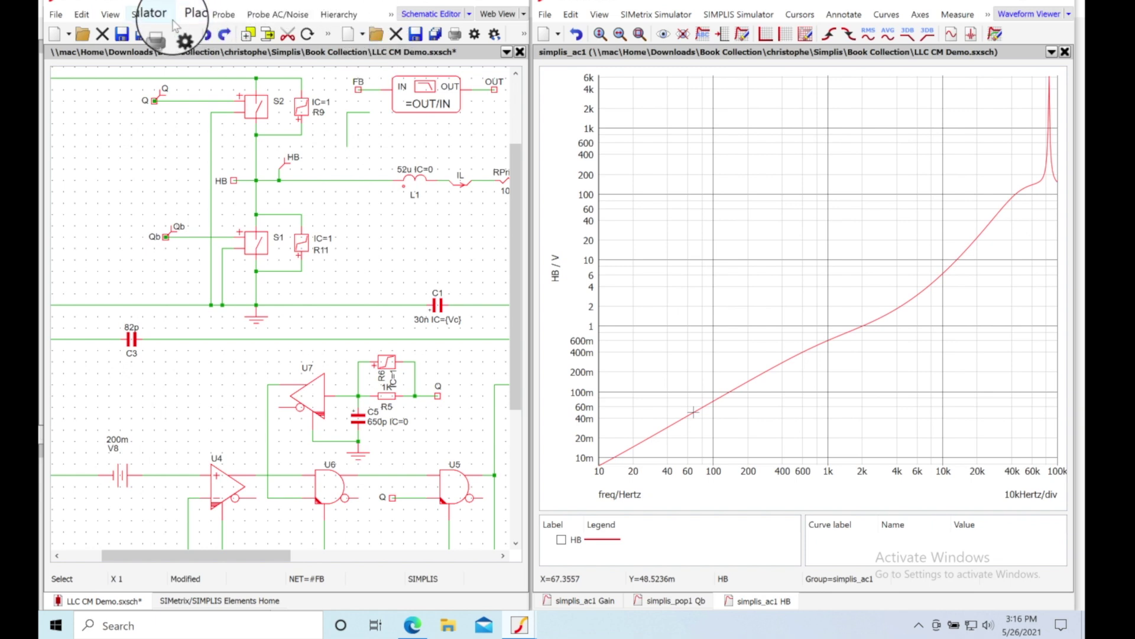
Review the SIMPLIS analysis settings, disable AC, select POP with a 1 ms Transient analysis, and run the simulation.
left_click(151, 14)
left_click(168, 37)
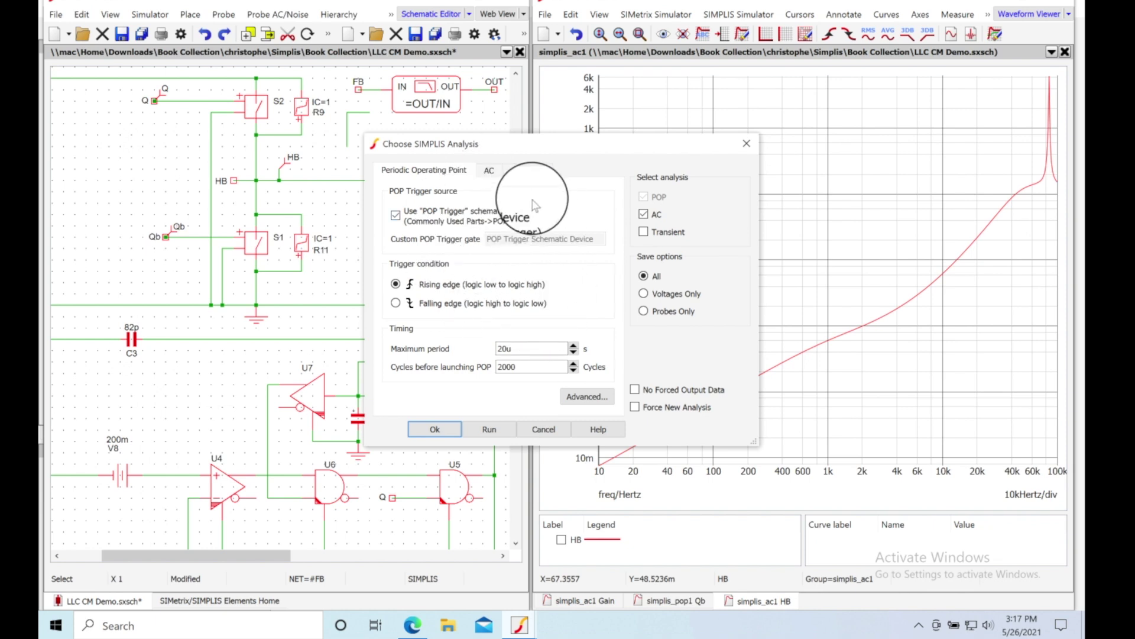
left_click(488, 171)
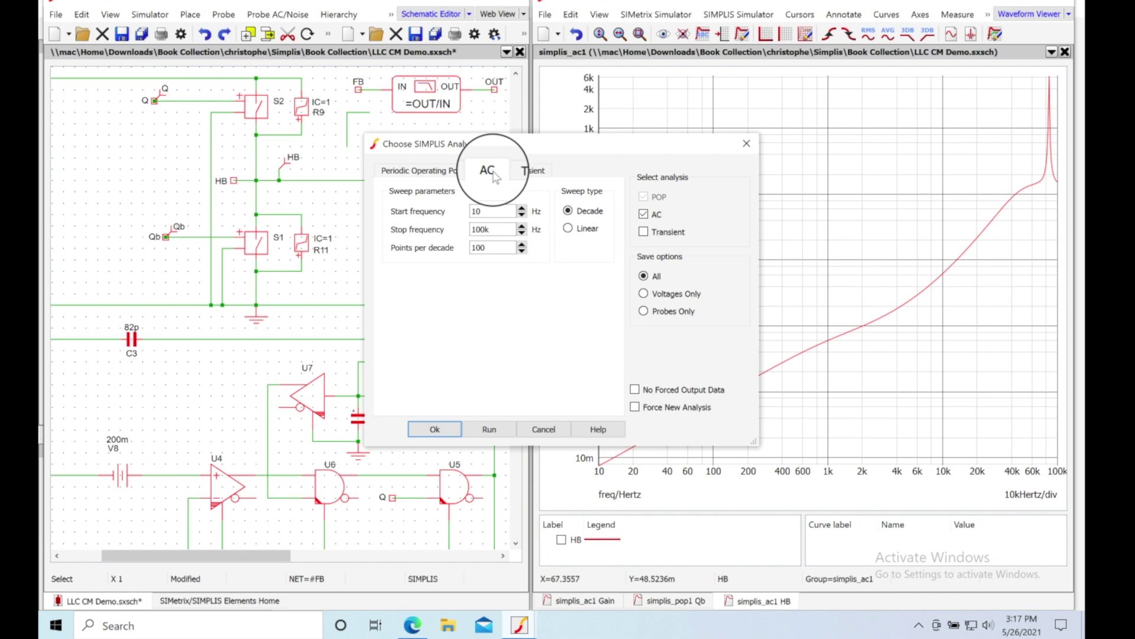
left_click(530, 179)
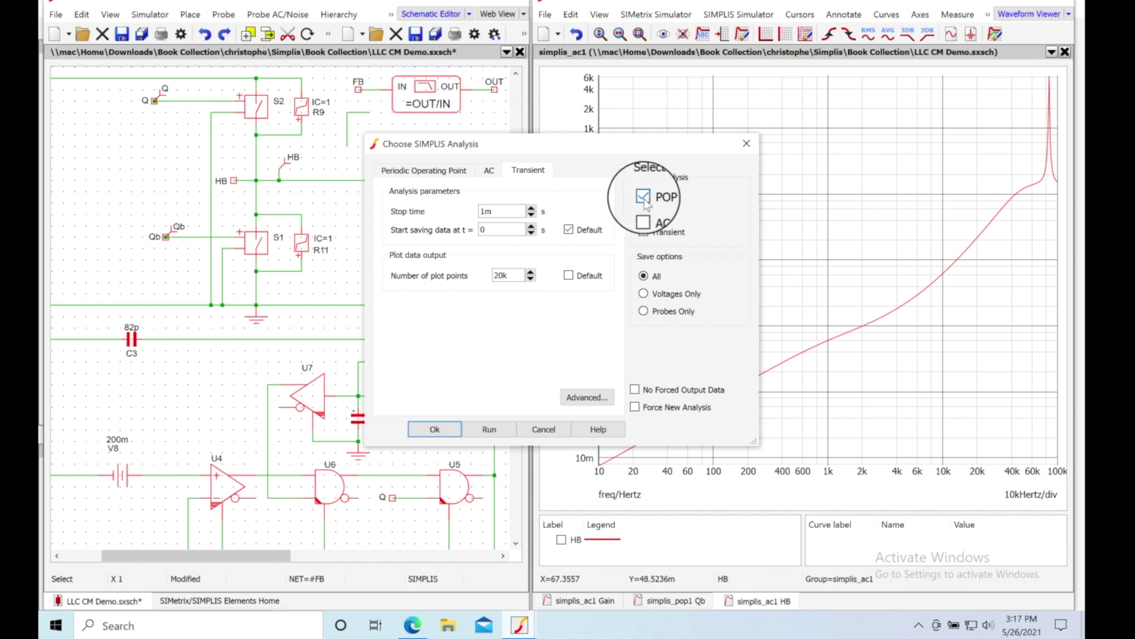
left_click(490, 431)
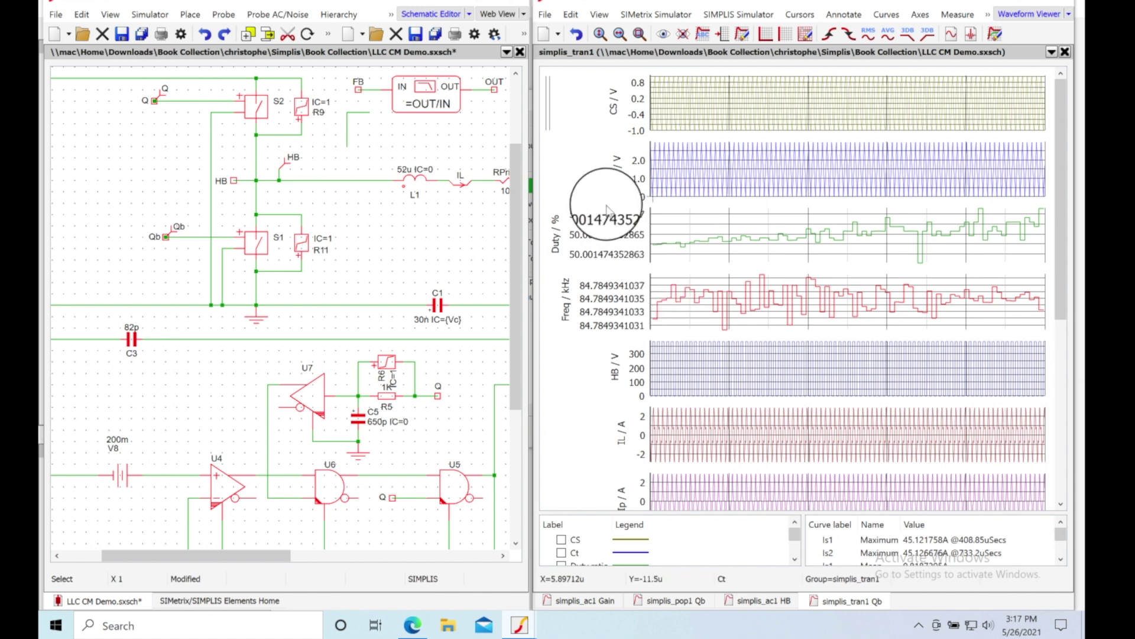
Add another blank graph sheet and plot the transient voltage of node HB with the interactive voltage probe.
left_click(543, 34)
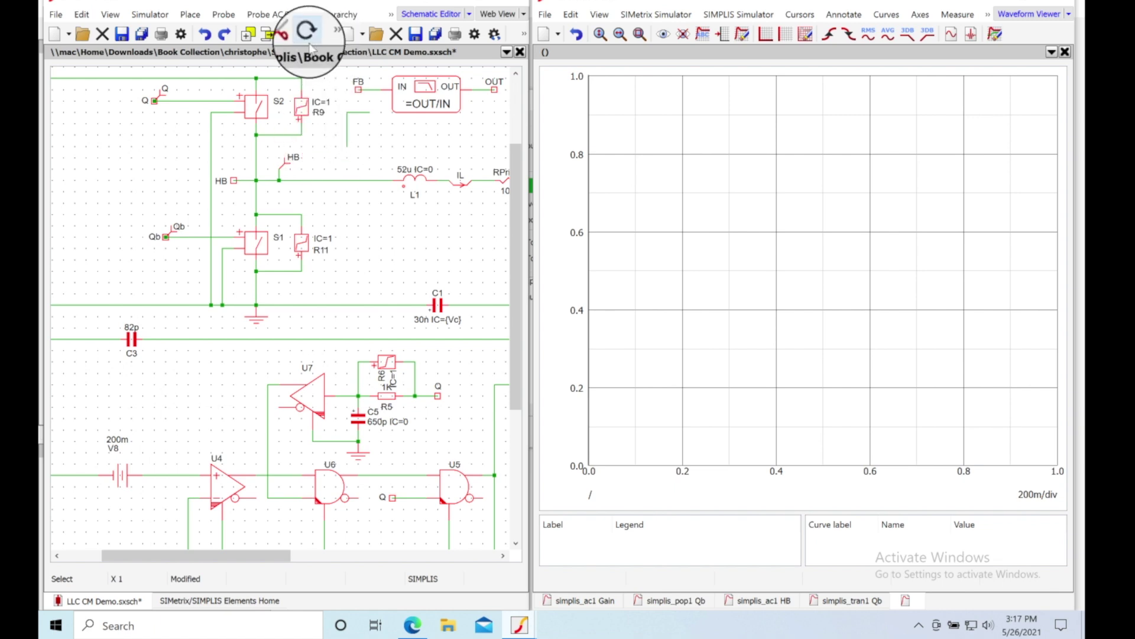
left_click(525, 37)
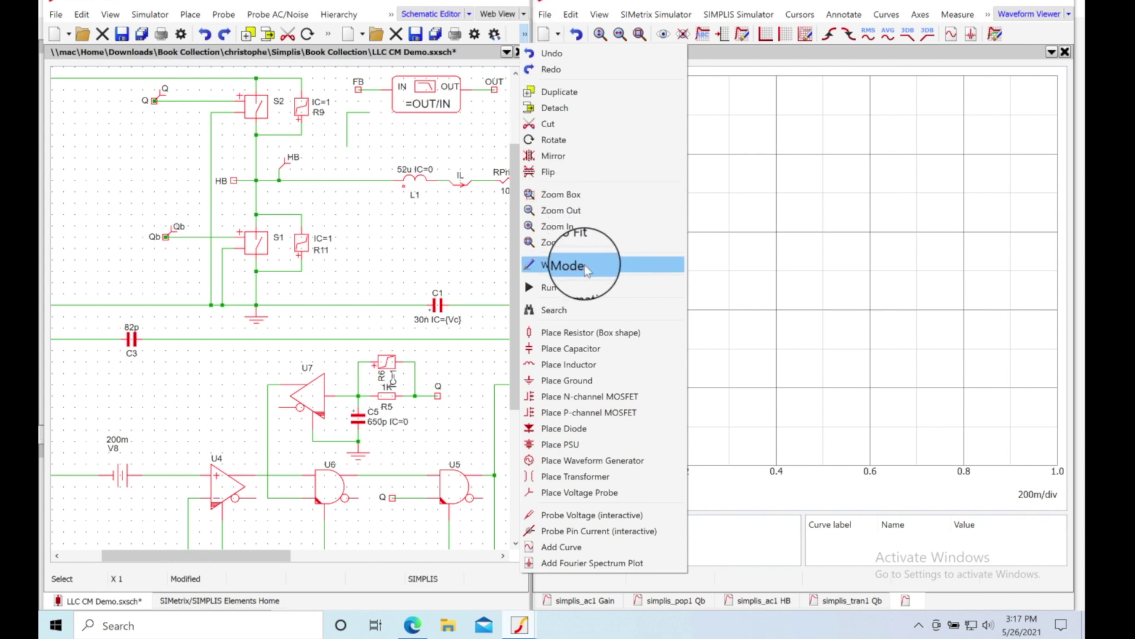
left_click(579, 515)
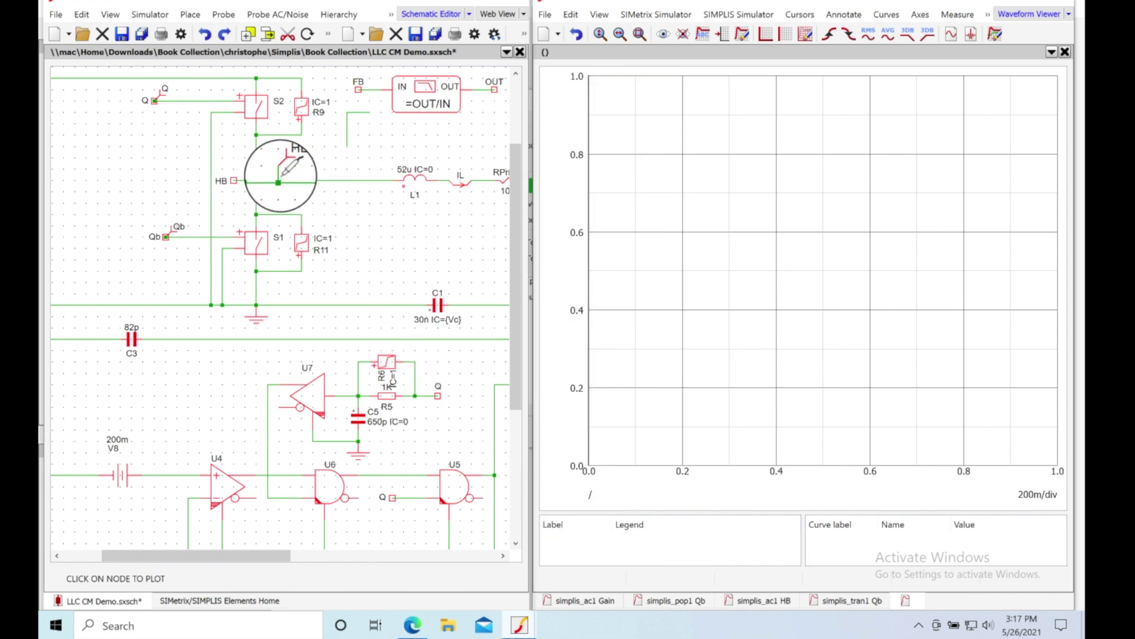
left_click(287, 161)
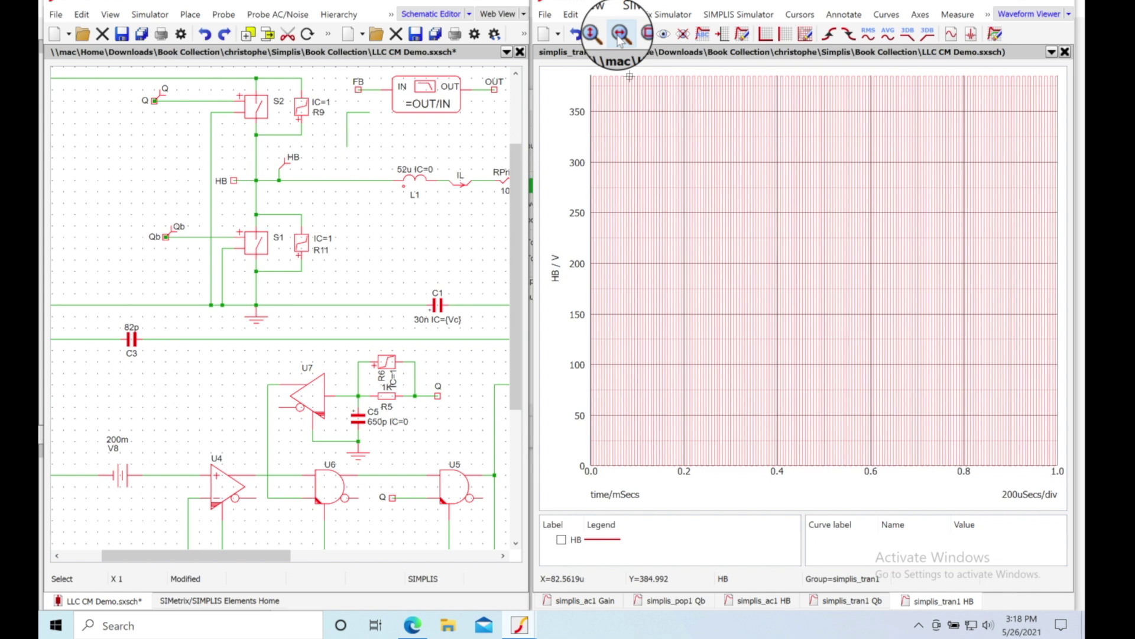
Turn on cursors for the HB waveform and place REF and A on consecutive falling edges, at about 212.3 µs and 224.1 µs.
left_click_drag(686, 75, 721, 482)
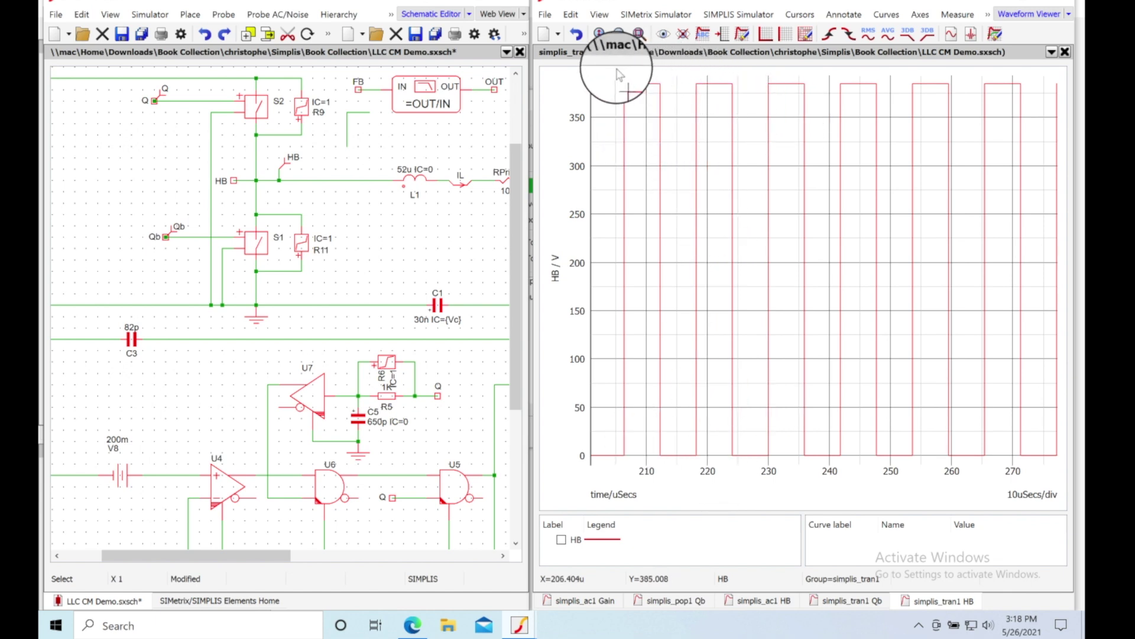
left_click_drag(616, 67, 855, 465)
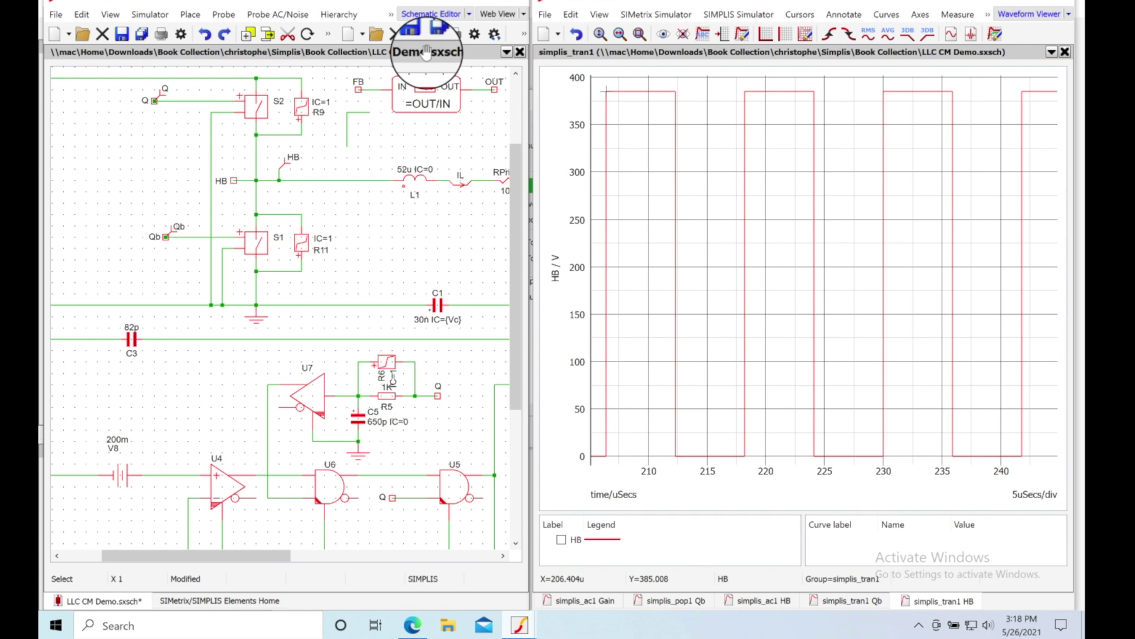
left_click(799, 14)
left_click(807, 33)
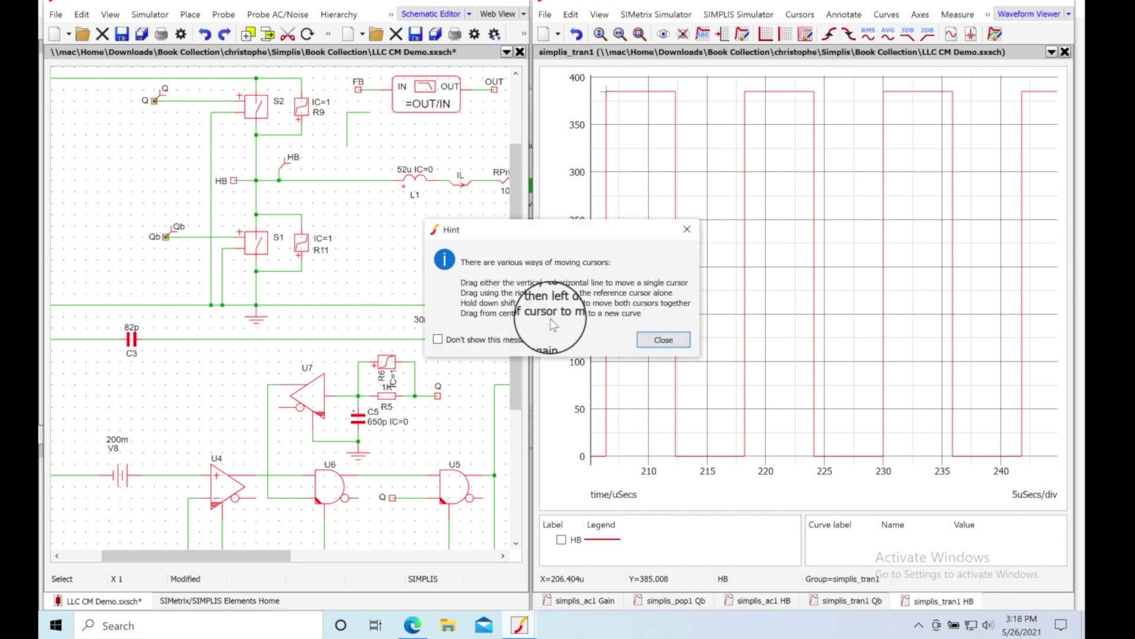
left_click(664, 340)
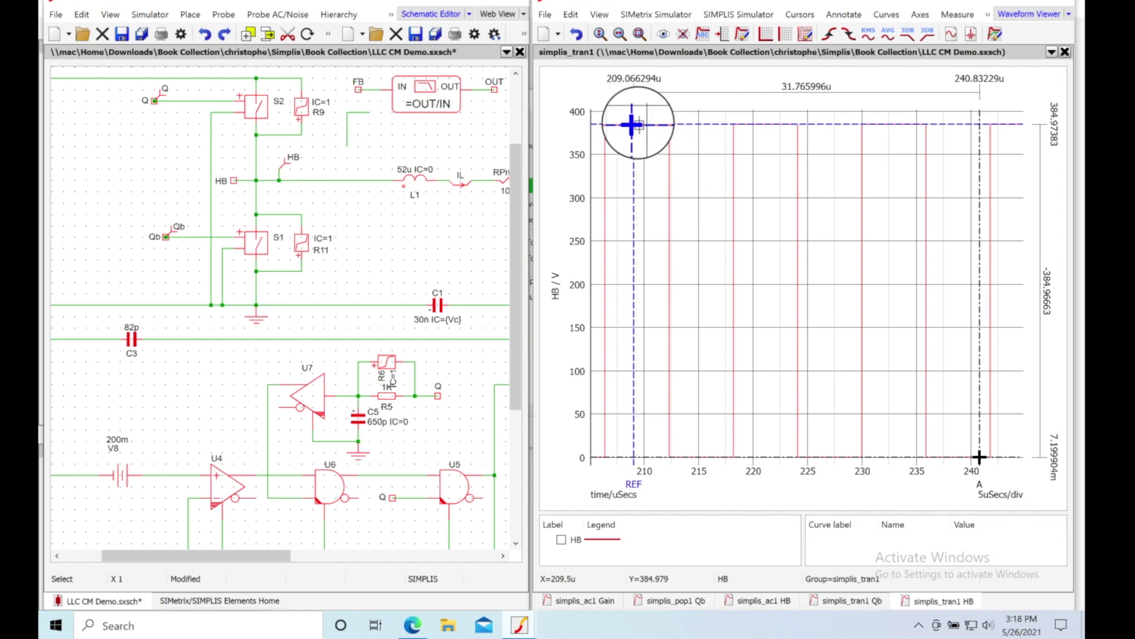
left_click_drag(632, 124, 670, 122)
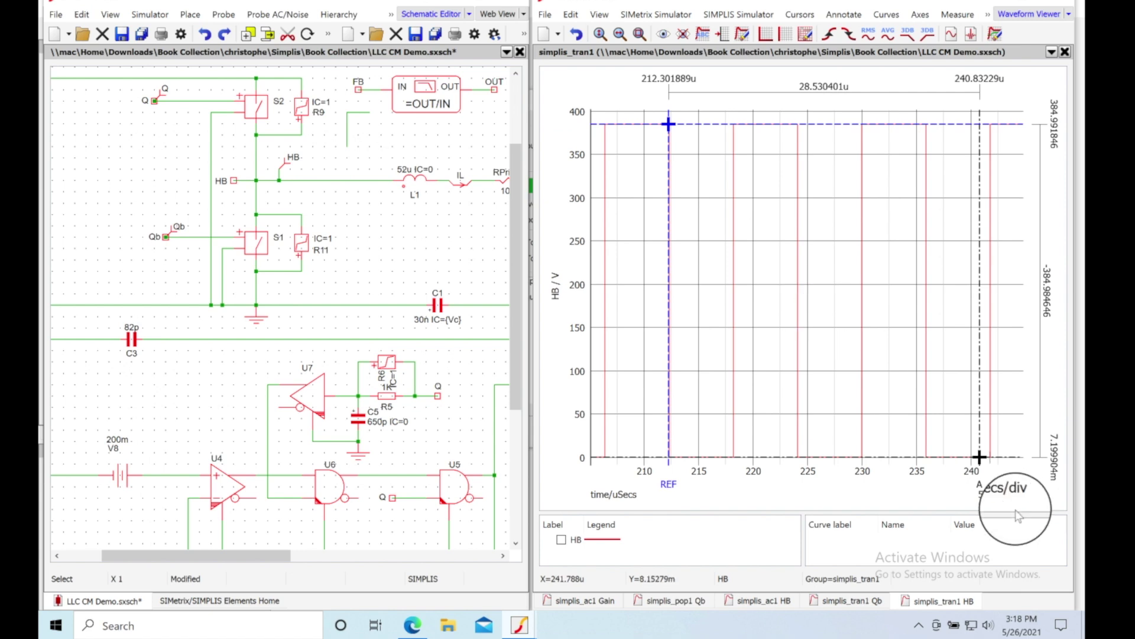
left_click_drag(979, 457, 798, 457)
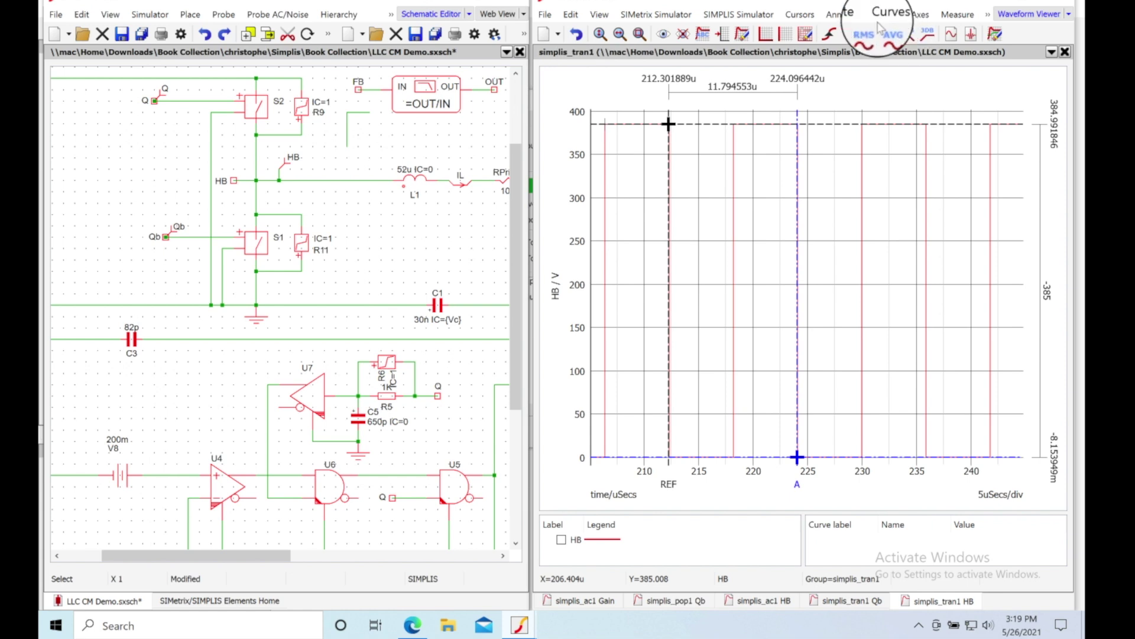
Measure the frequency of the HB waveform.
left_click(954, 18)
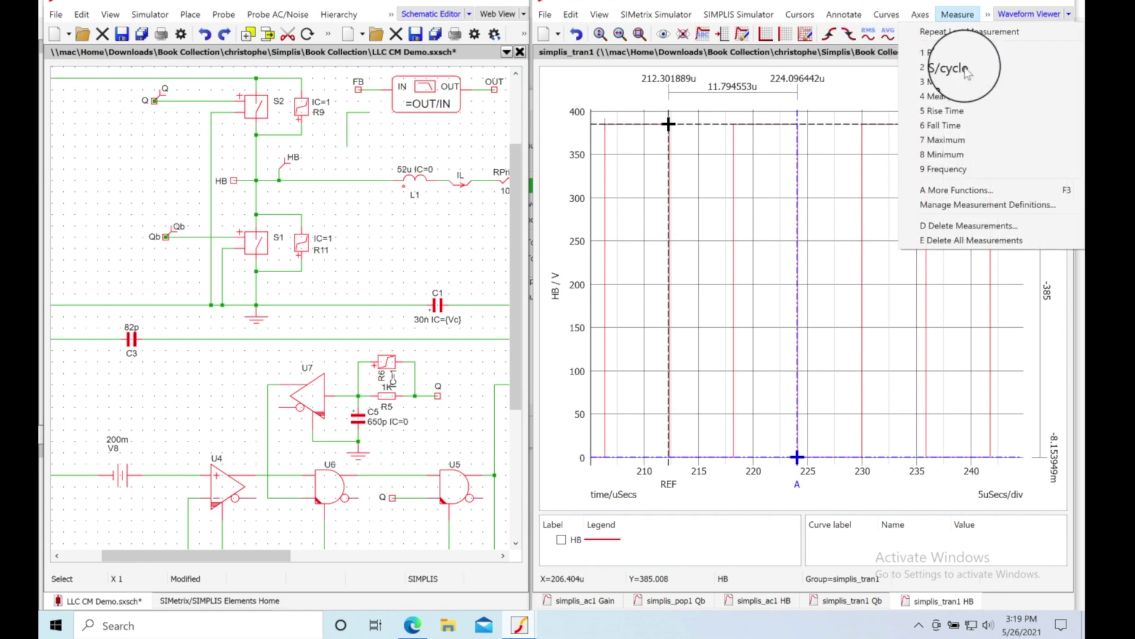
left_click(960, 158)
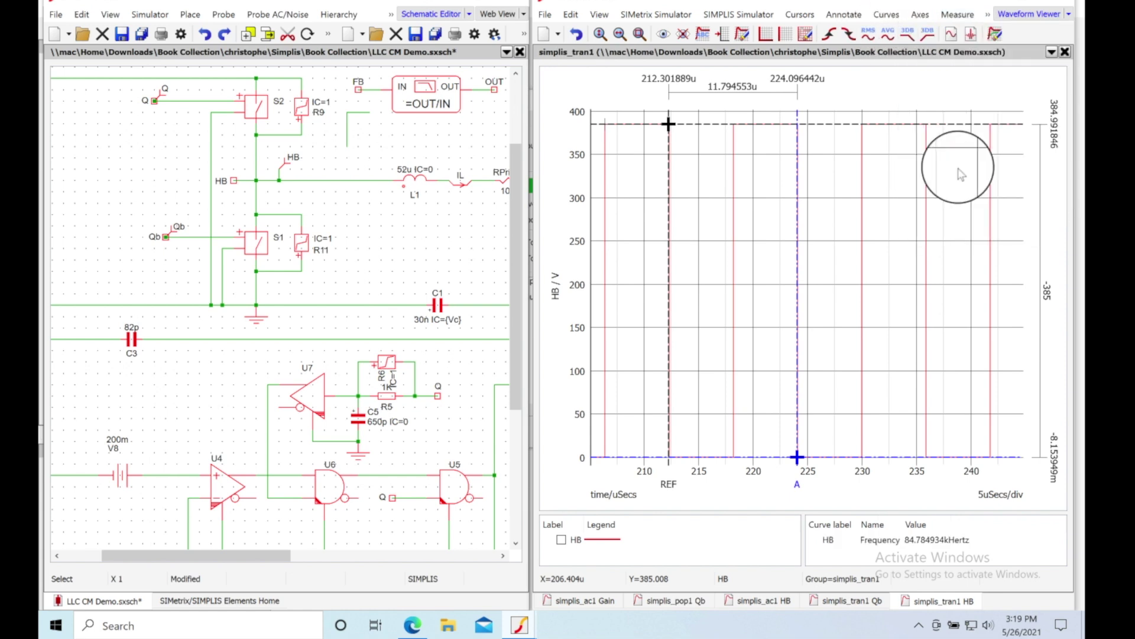
left_click(906, 541)
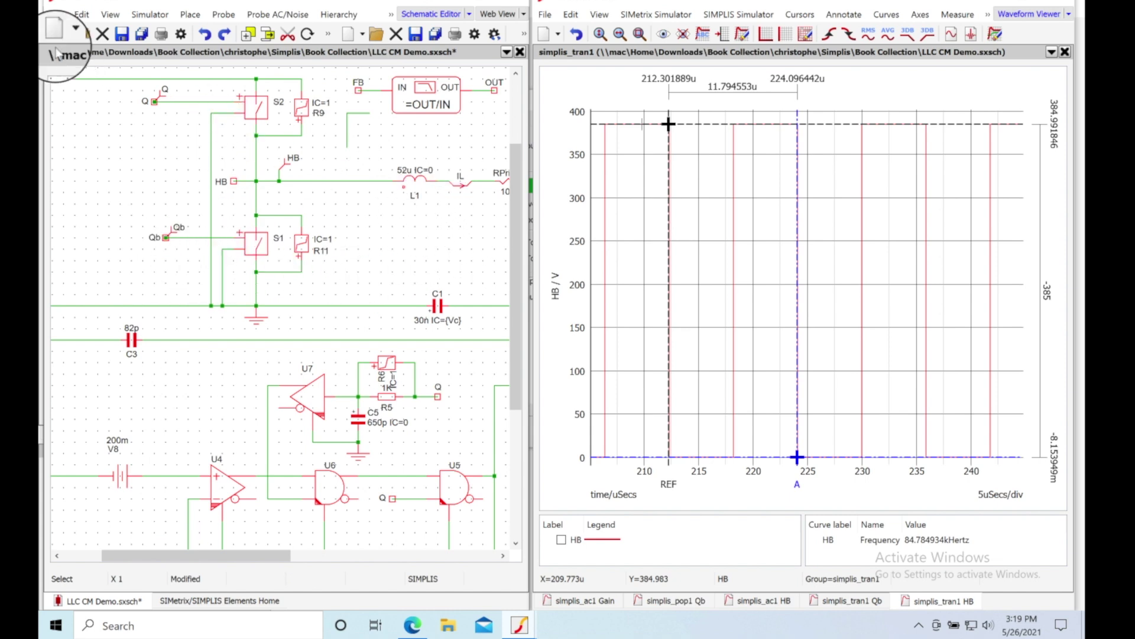
Set the schematic undo level to 20 in the general preferences and accept the change.
left_click(56, 17)
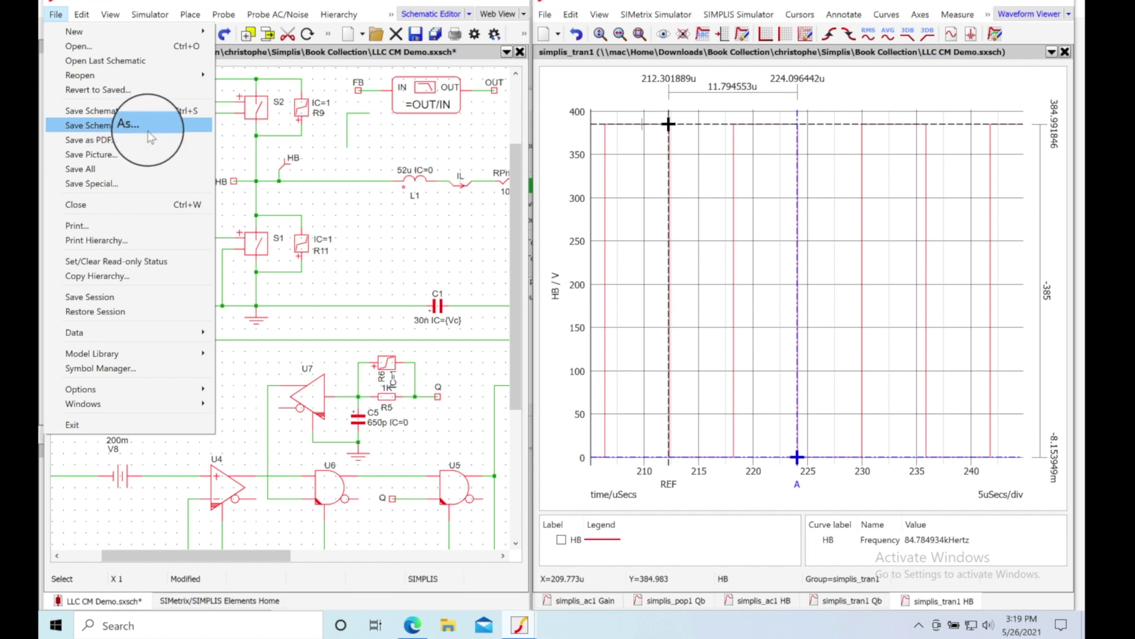
left_click(371, 241)
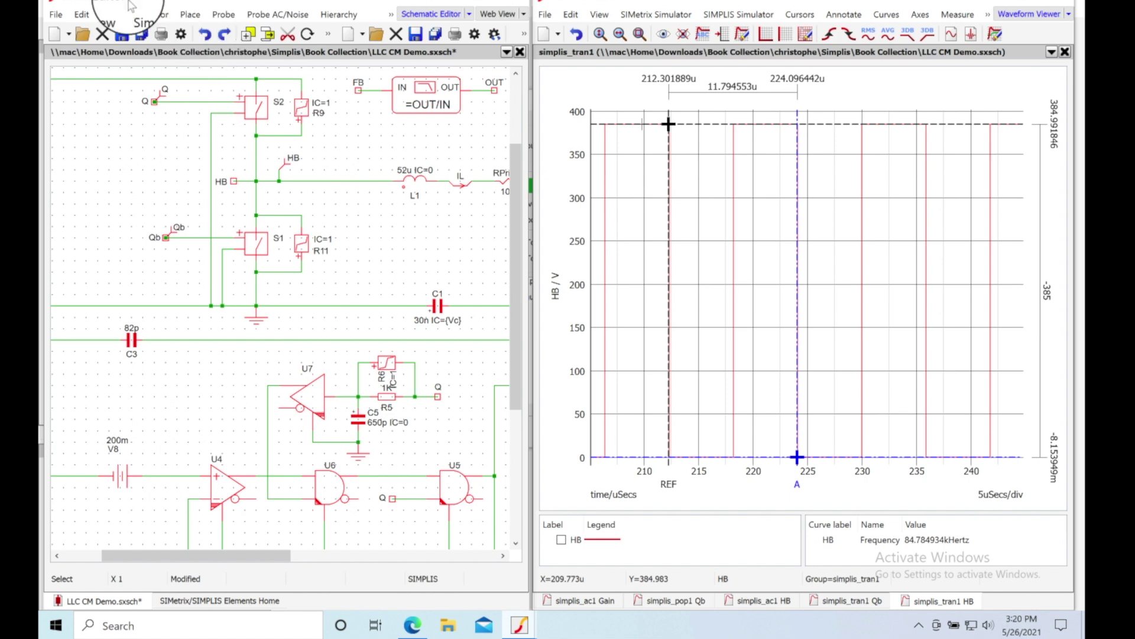
left_click(56, 14)
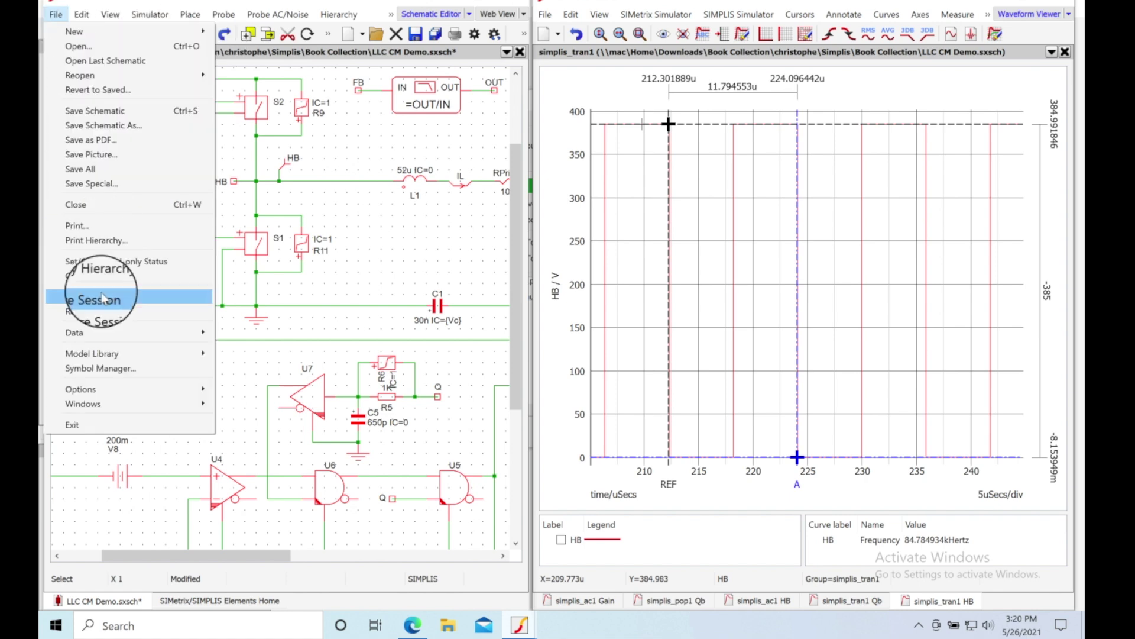
mouse_move(103, 393)
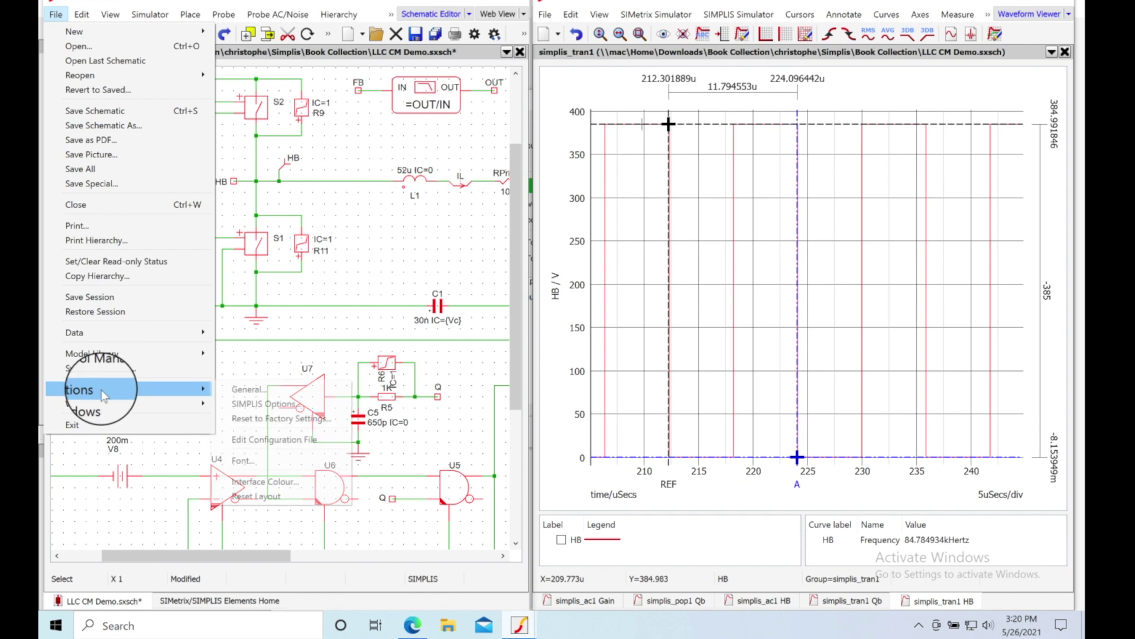
left_click(240, 394)
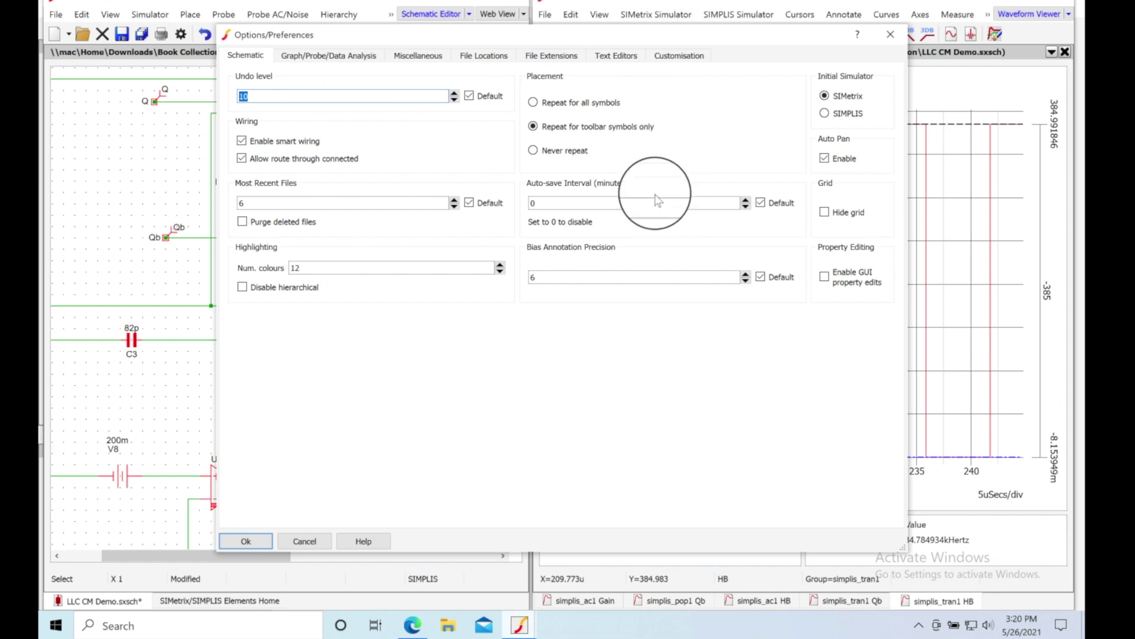
left_click(274, 96)
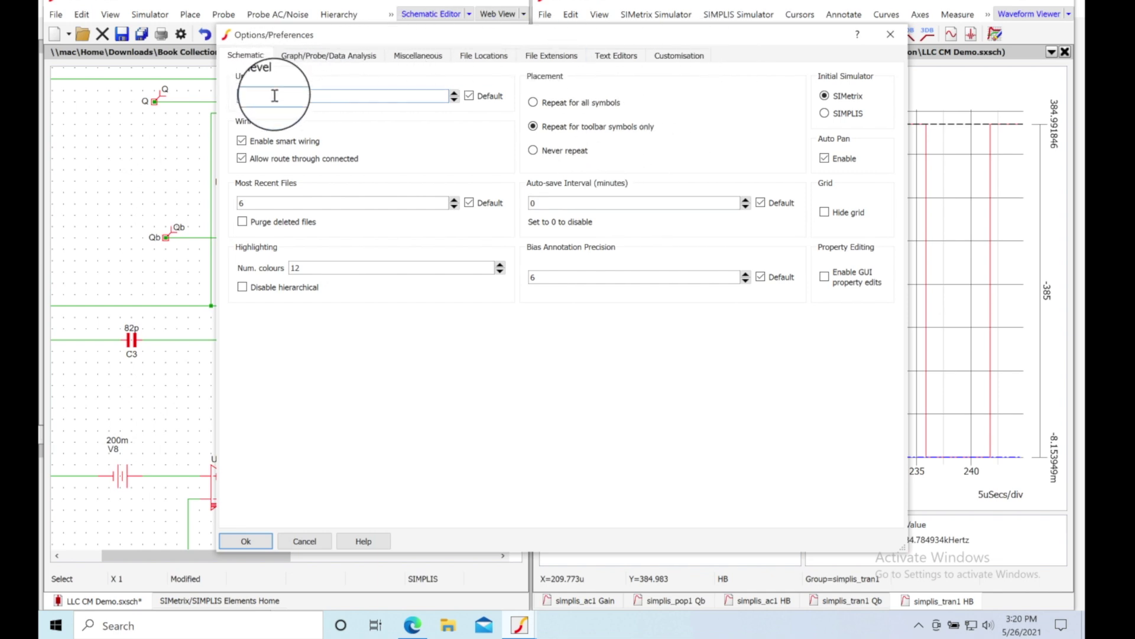
double_click(274, 95)
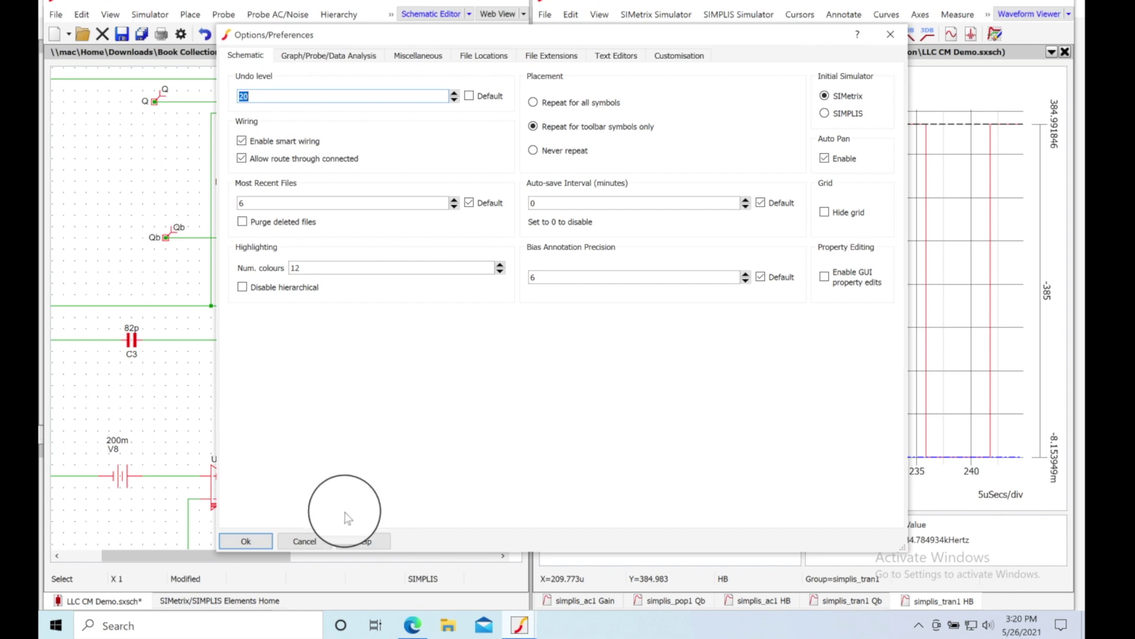
left_click(243, 542)
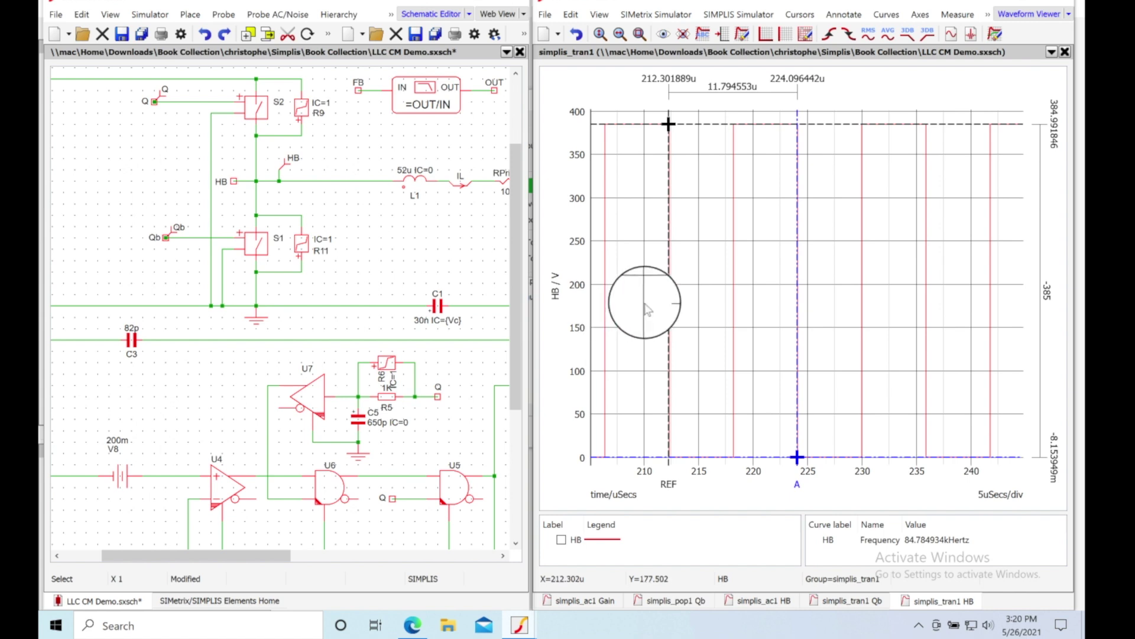
Add a blank graph sheet and plot the device pin current of the IL probe beside inductor L1.
mouse_move(274, 557)
left_mouse_down()
mouse_move(290, 556)
mouse_move(268, 556)
left_mouse_up()
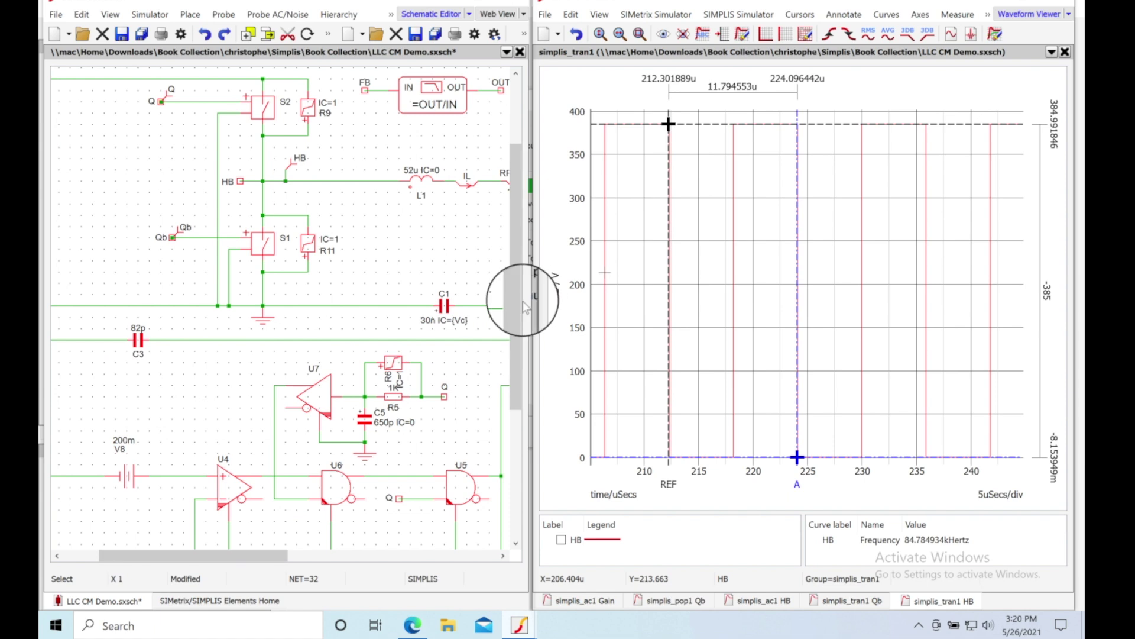
left_click_drag(520, 295, 520, 262)
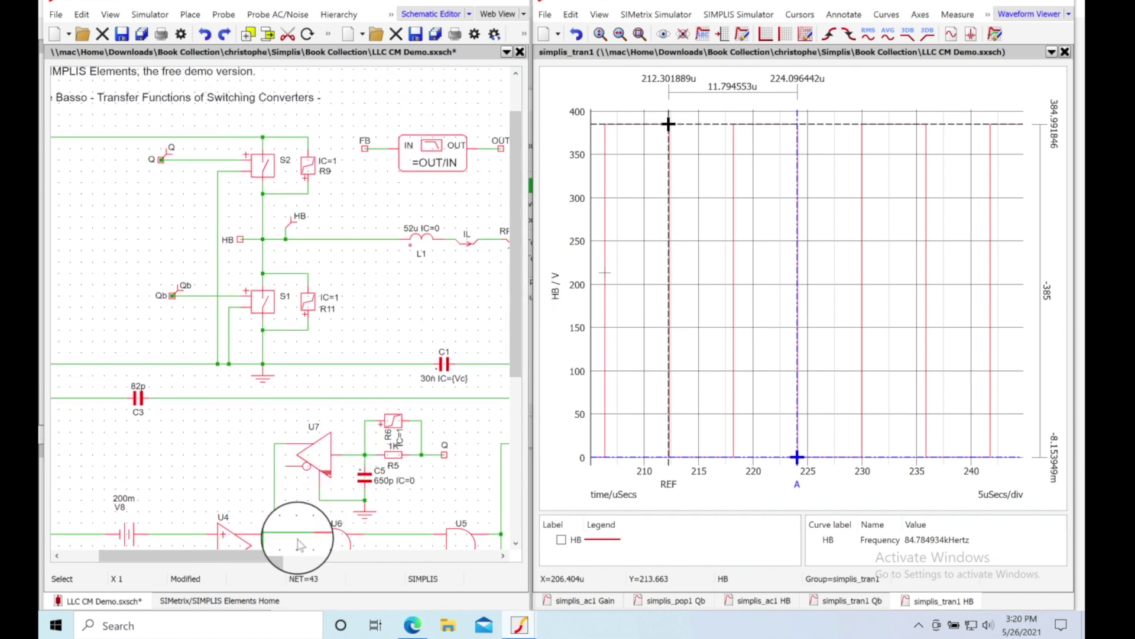
left_click(544, 38)
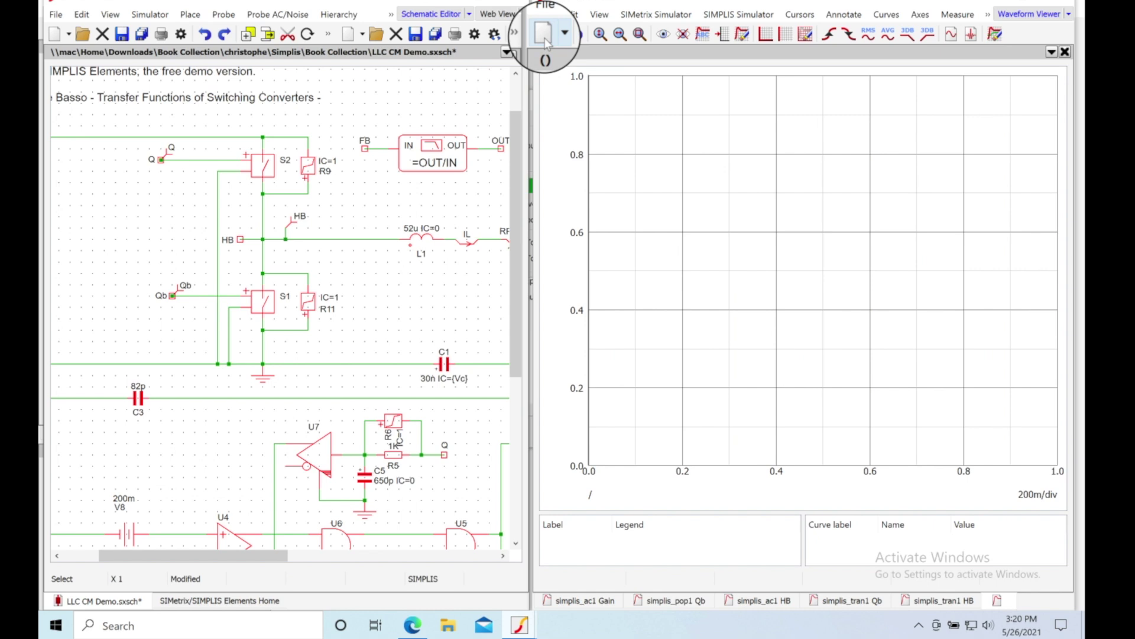
left_click(223, 15)
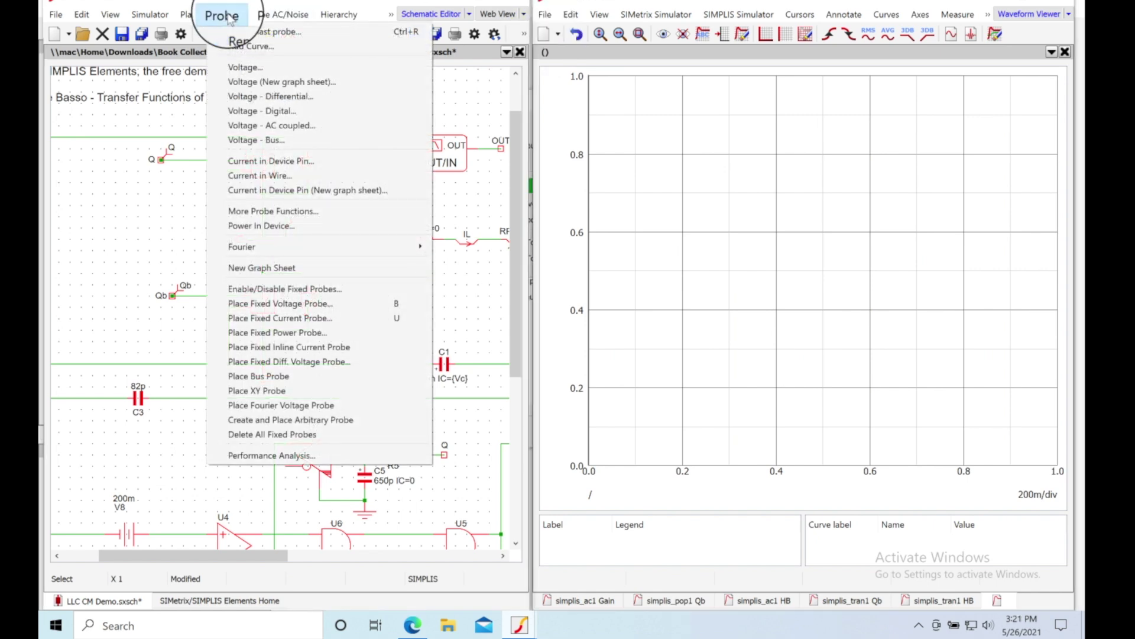
left_click(292, 166)
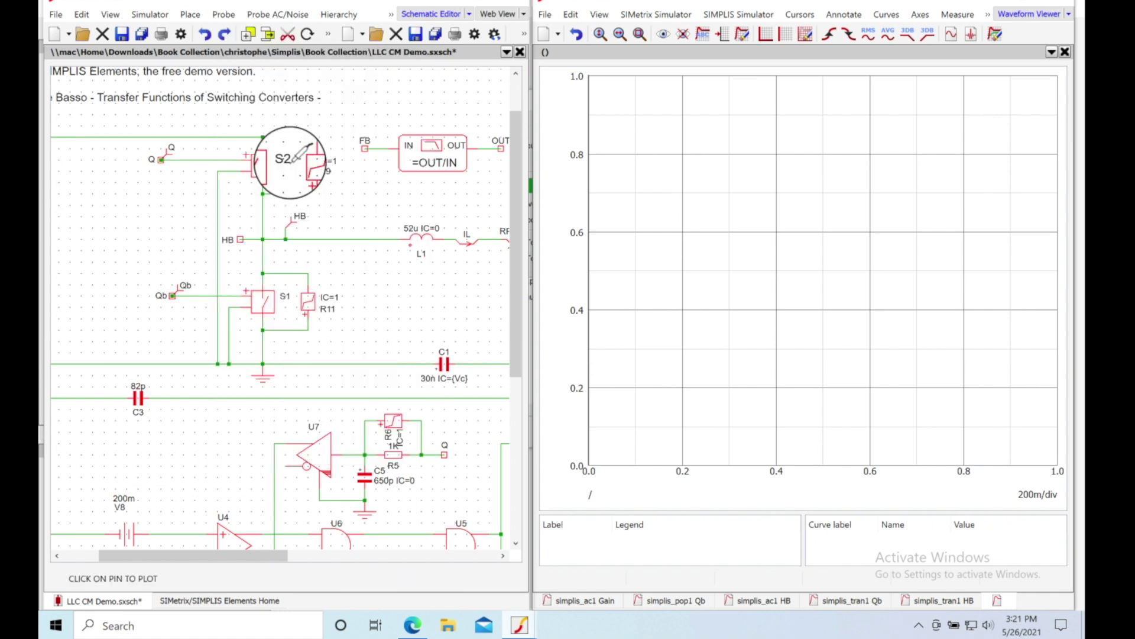
left_click_drag(243, 561, 336, 551)
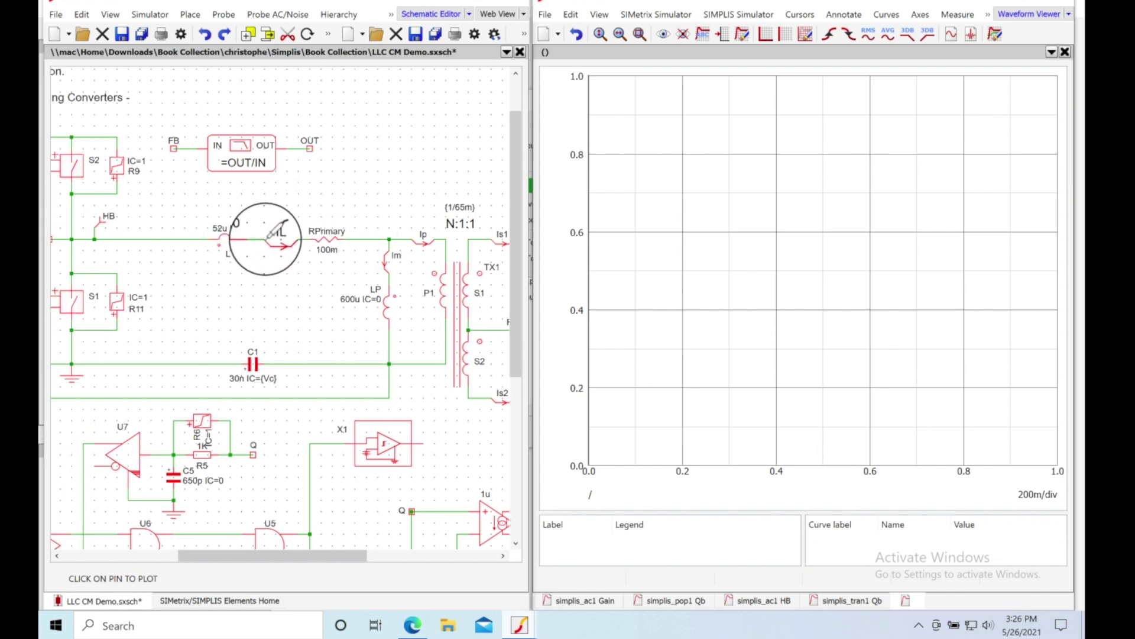
left_click(265, 239)
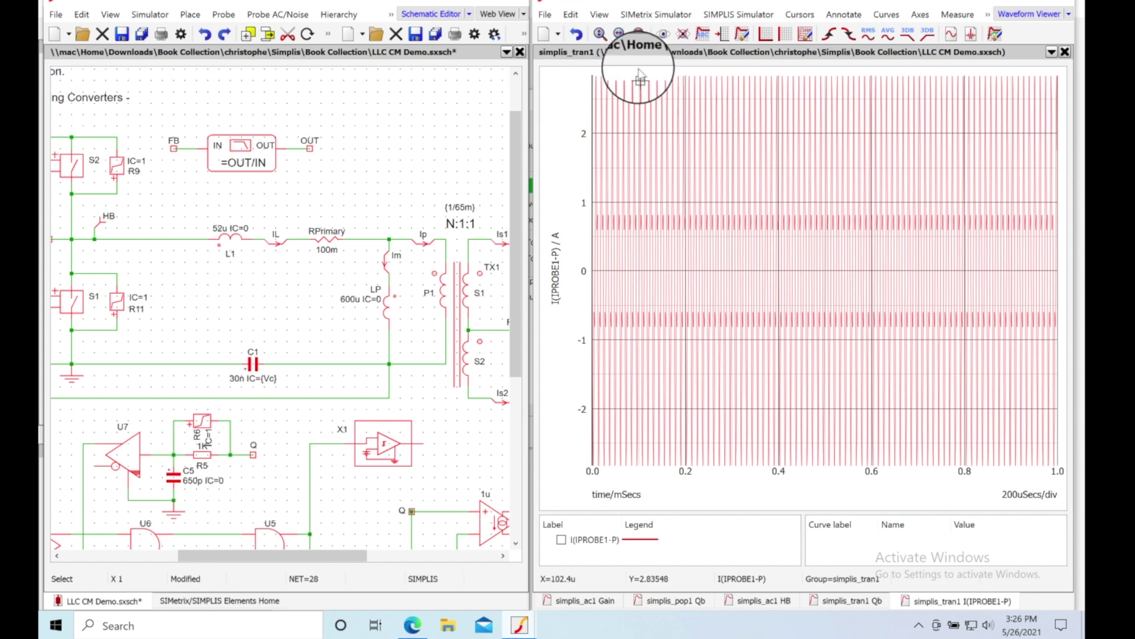
left_click_drag(639, 69, 670, 476)
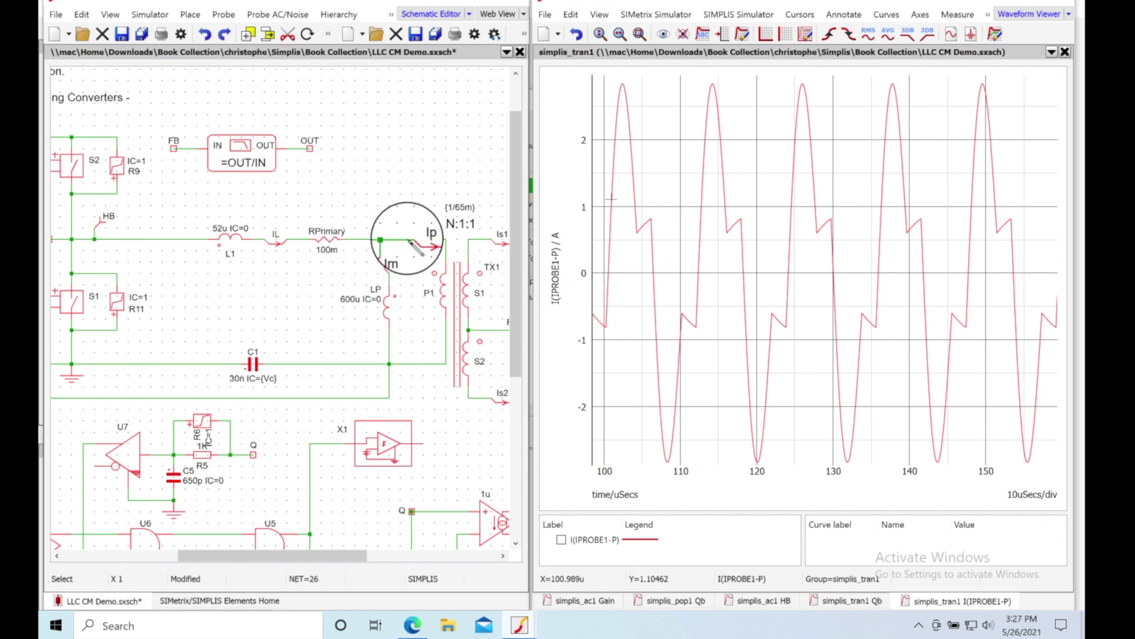
Plot the magnetizing current at the Im probe above LP on the same graph, using the device pin current probe.
left_click(384, 278)
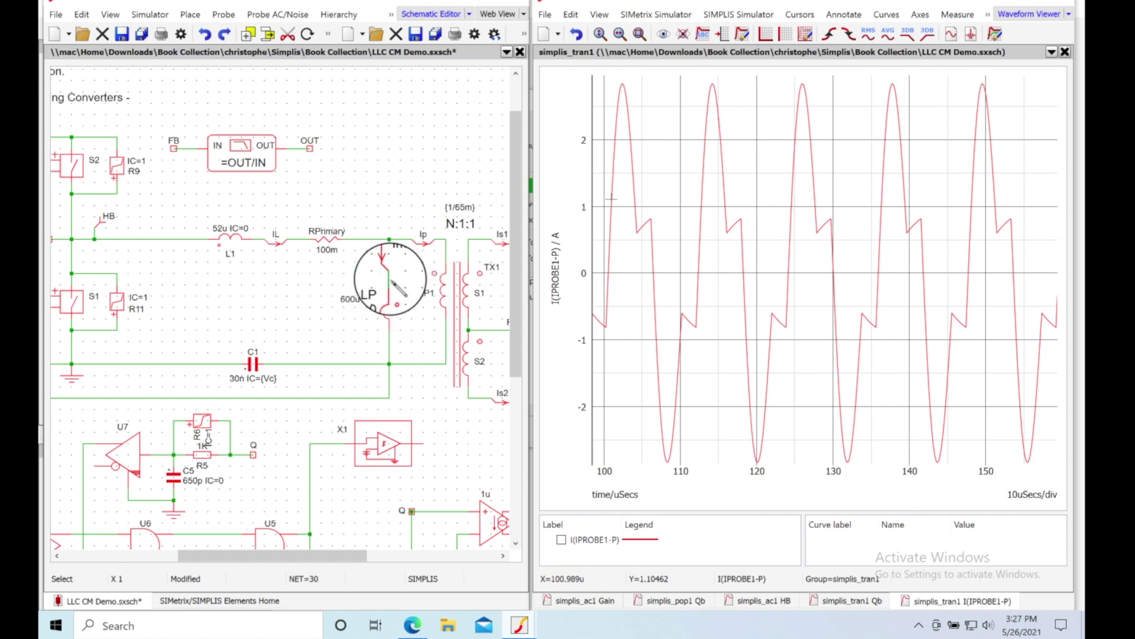
left_click(223, 14)
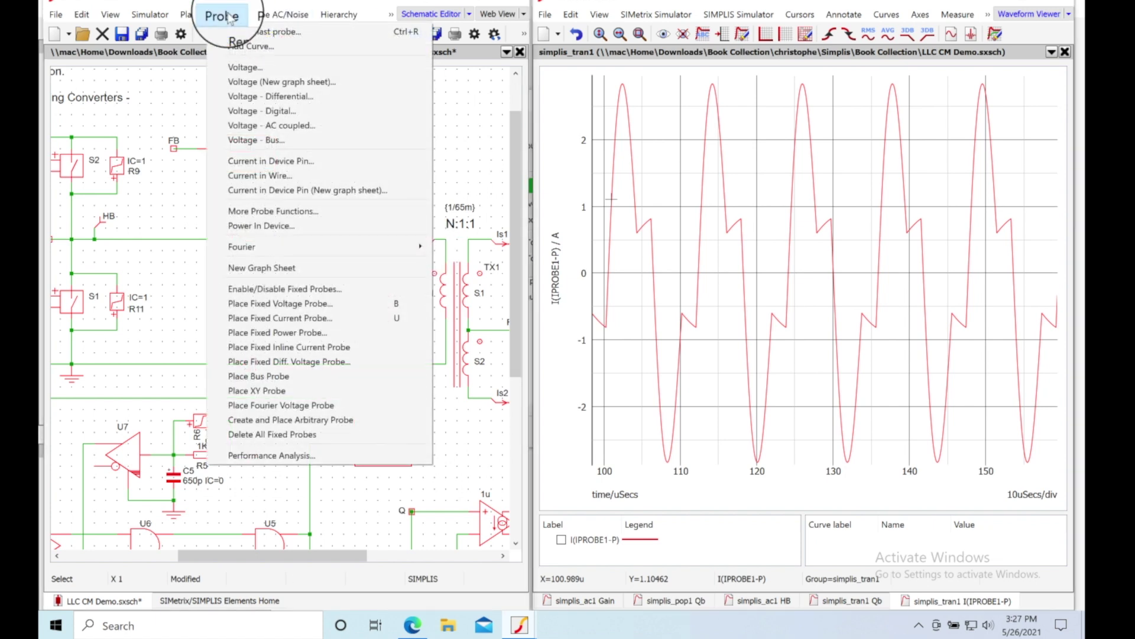
left_click(291, 158)
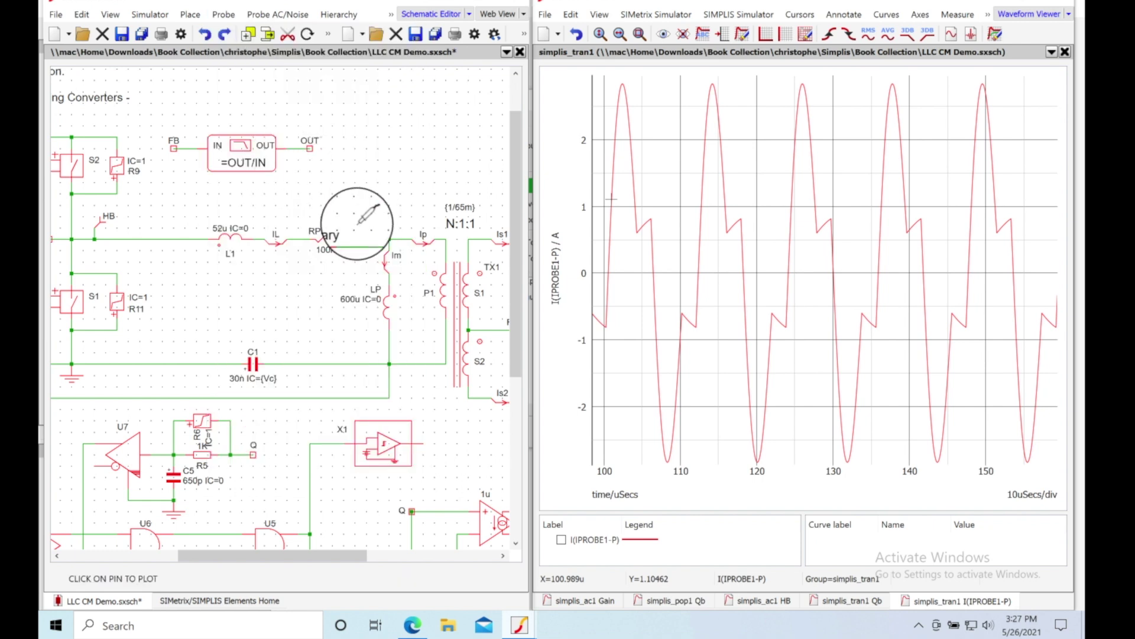
left_click(391, 249)
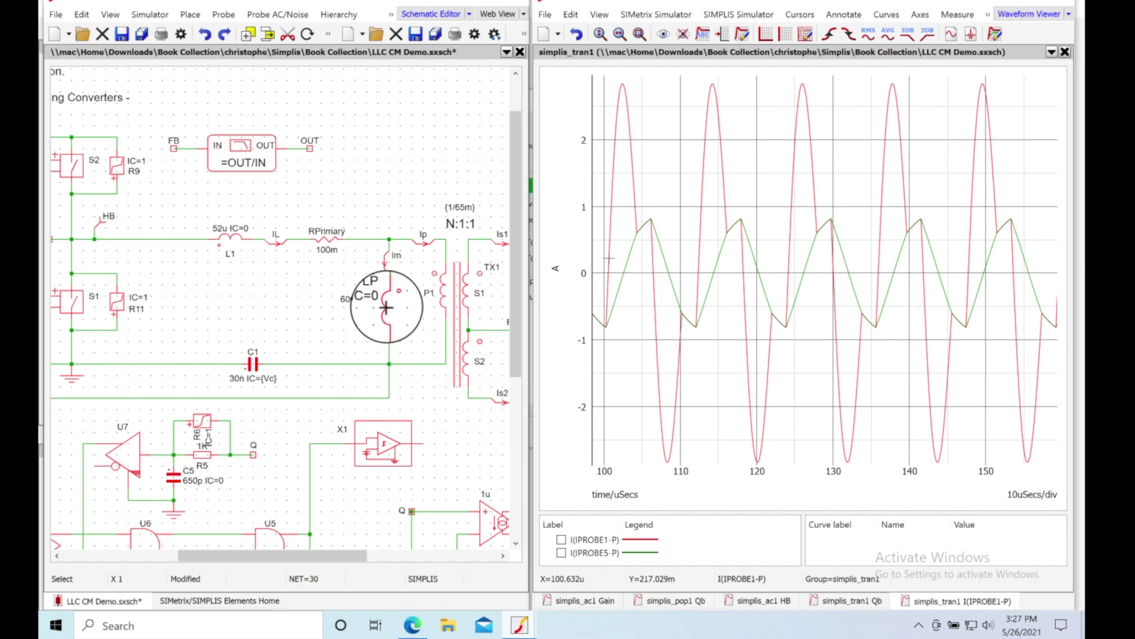
Add the transformer primary current at the Ip probe to the same graph with the device pin current probe.
left_click(223, 15)
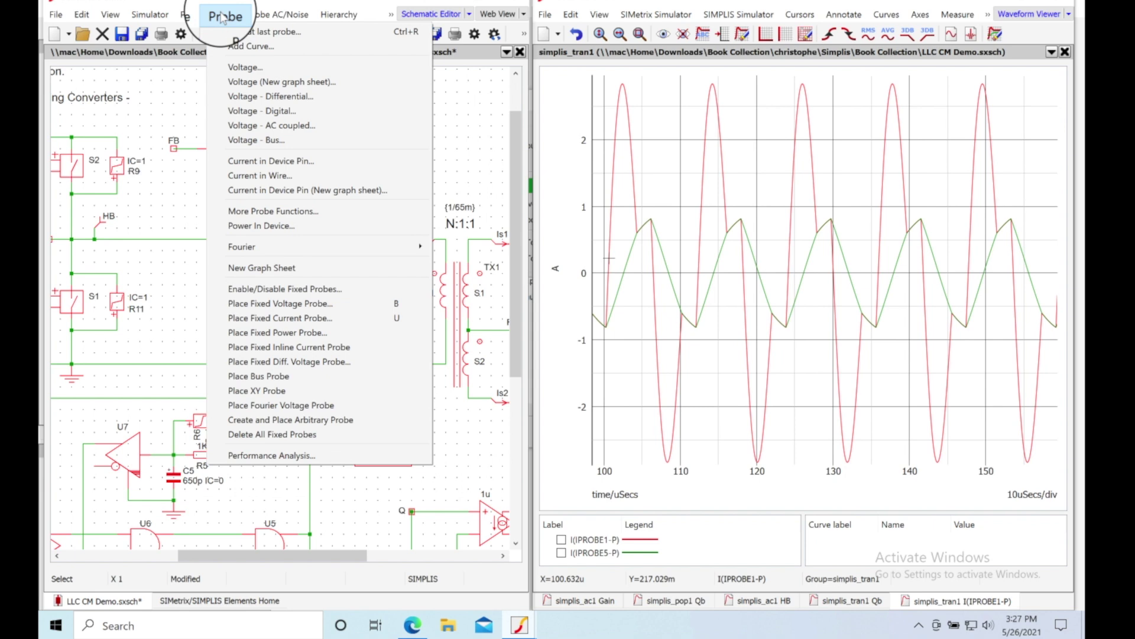
left_click(272, 164)
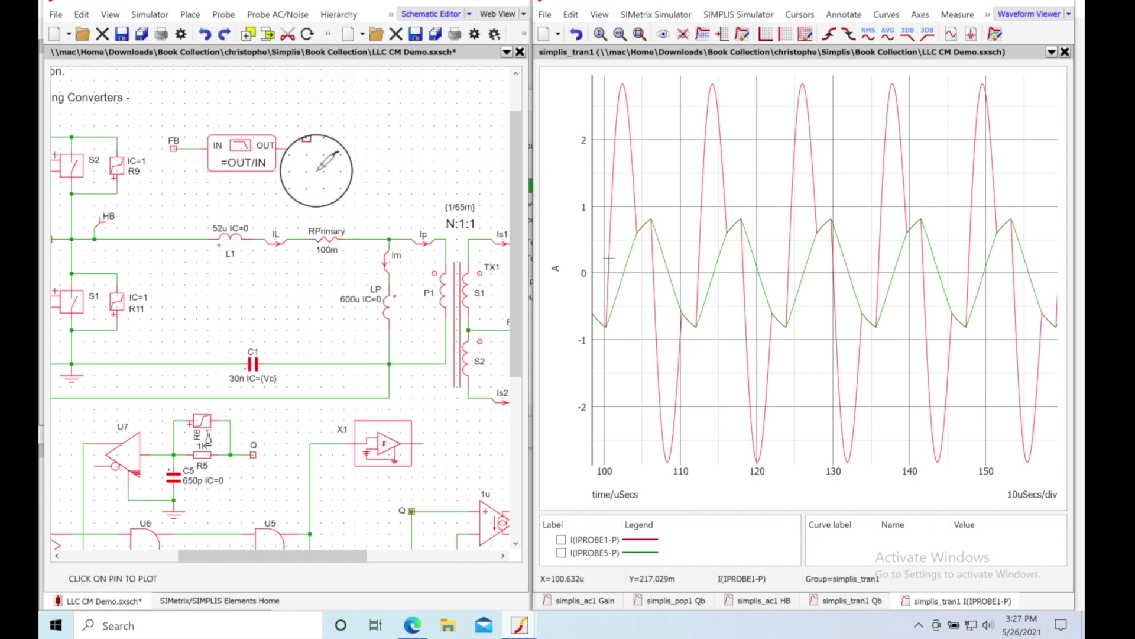
left_click(416, 239)
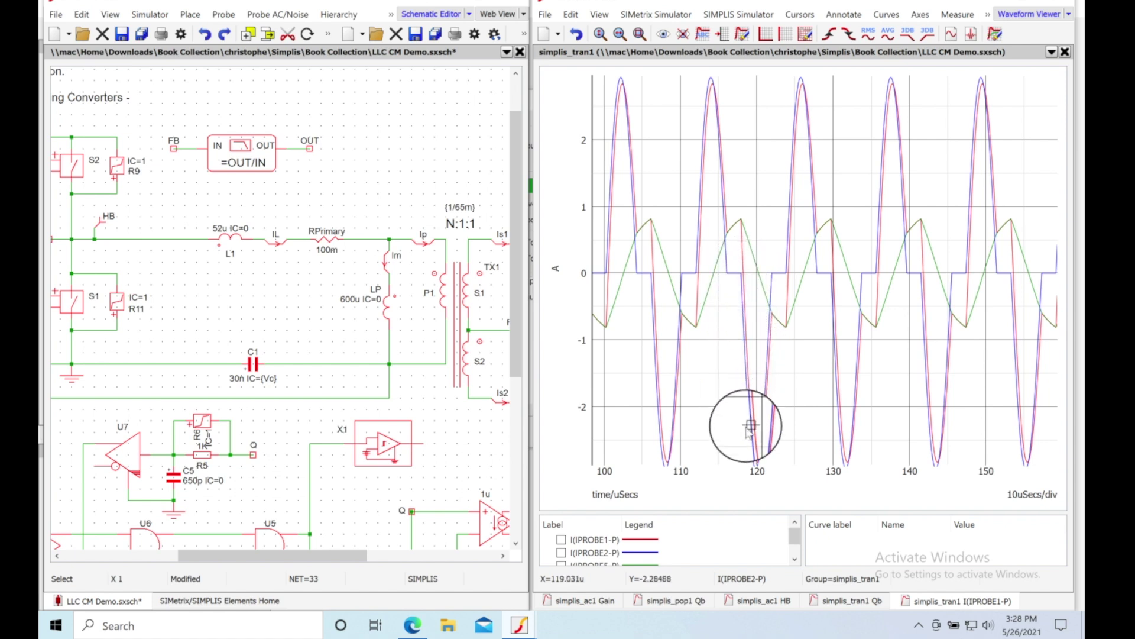
left_click(733, 270)
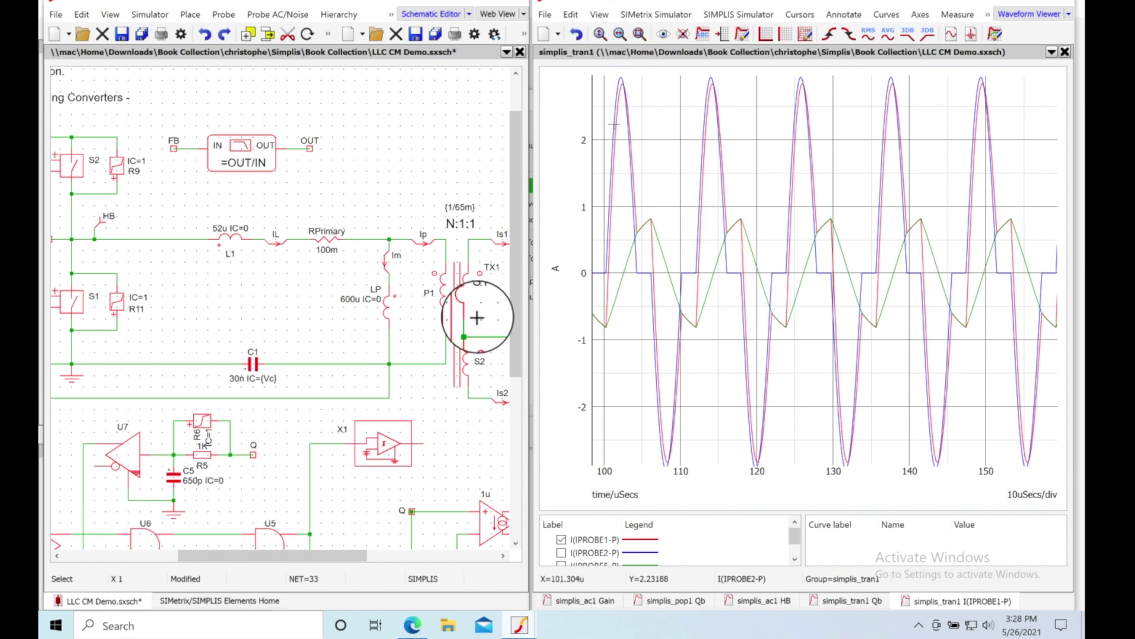
Add the secondary current at the Is1 probe feeding diode D2 to the current graph.
left_click_drag(321, 561, 423, 560)
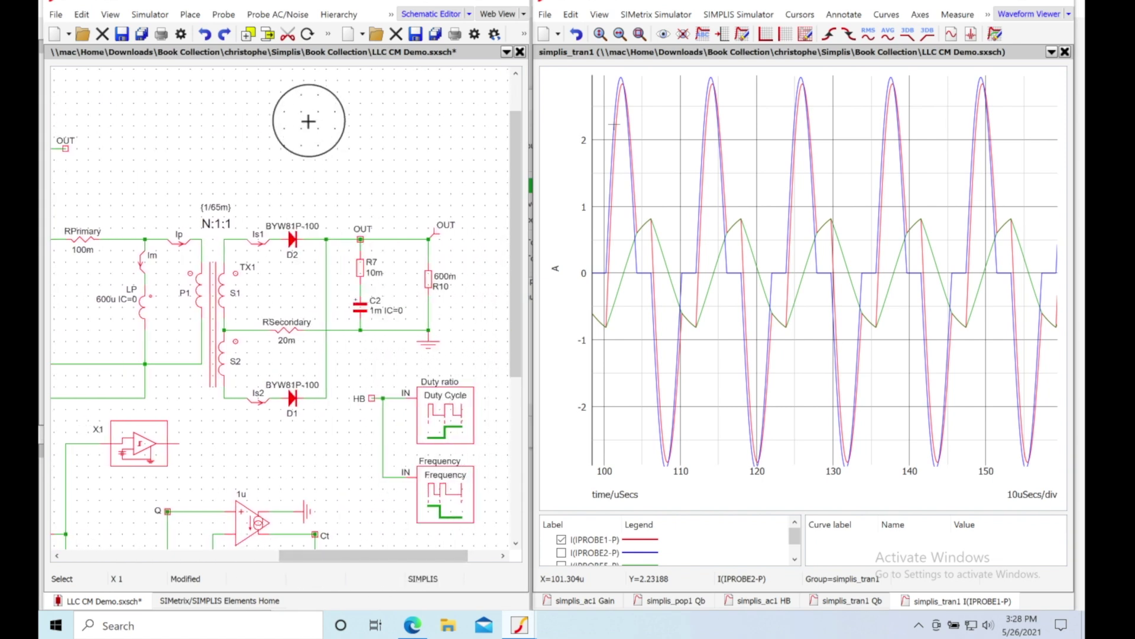
left_click(234, 18)
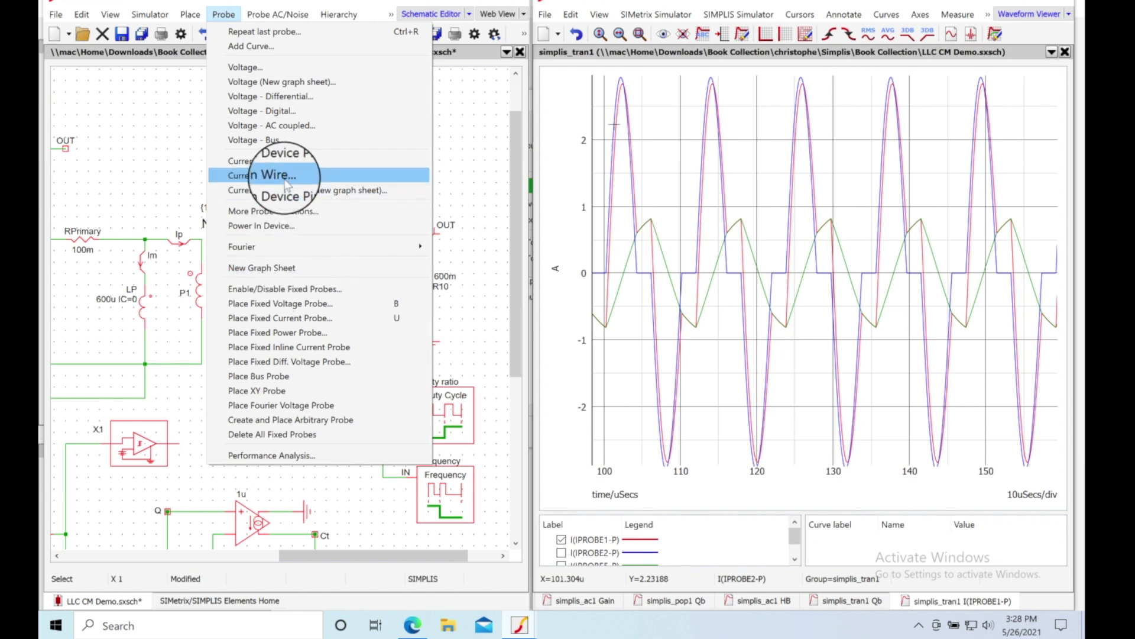
left_click(285, 160)
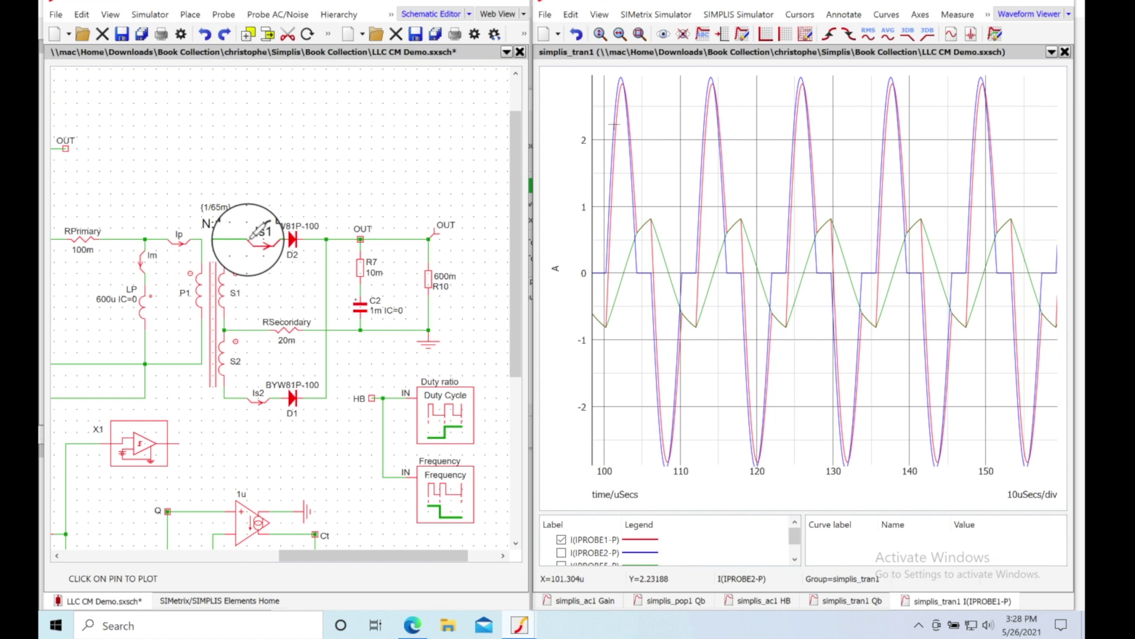
left_click(255, 234)
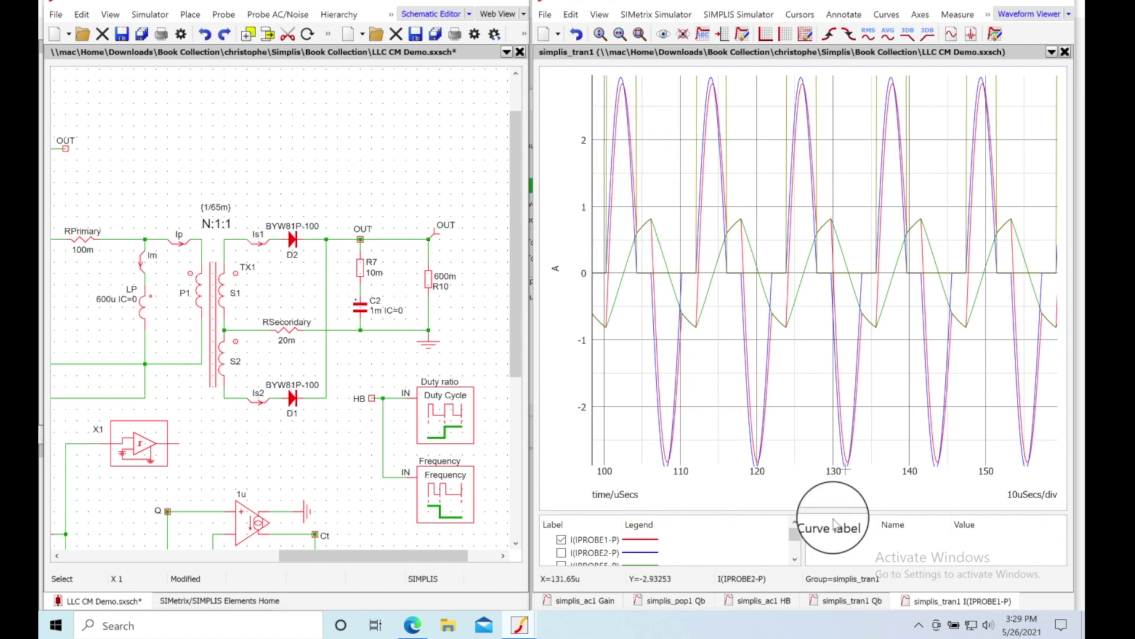
left_click_drag(796, 540, 799, 546)
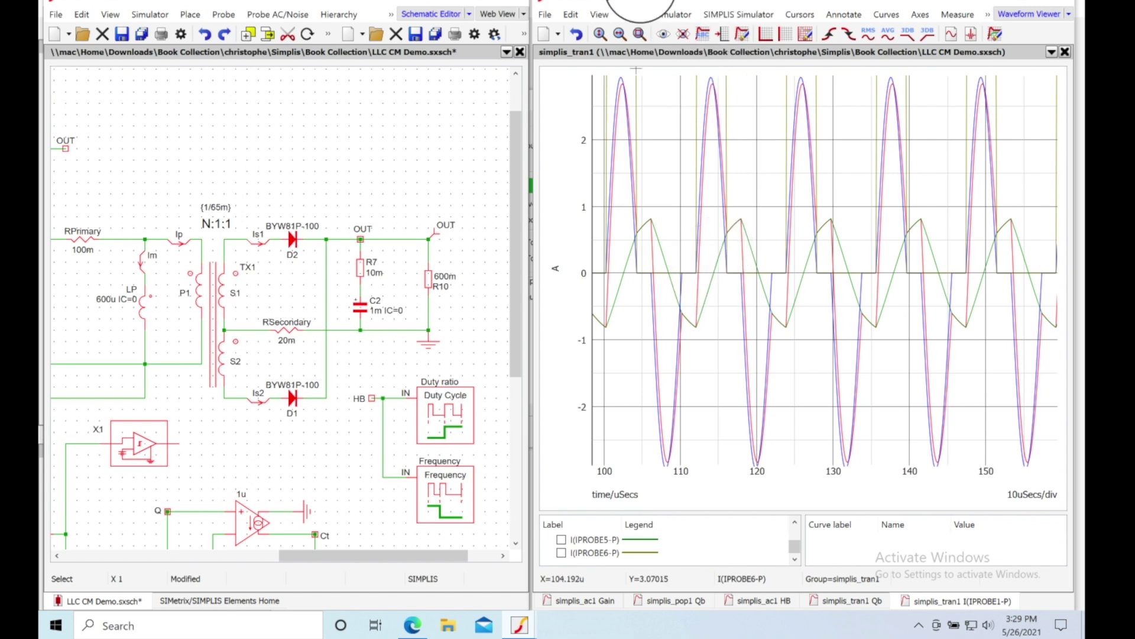
left_click(601, 38)
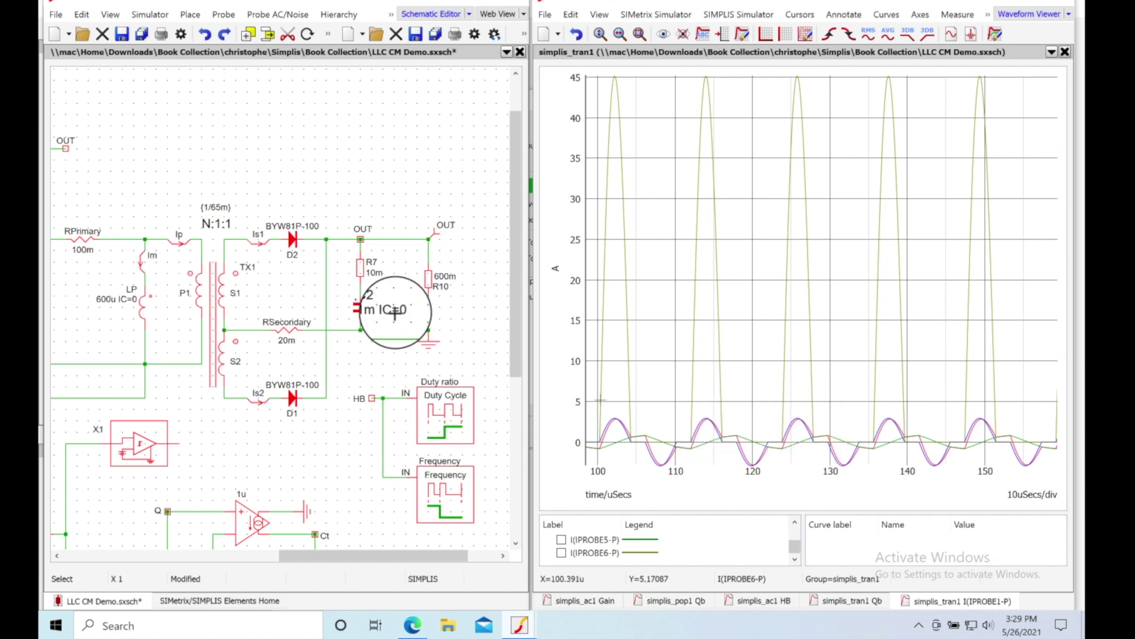
Add the secondary current at the Is2 probe feeding diode D1 to the current graph.
left_click(225, 15)
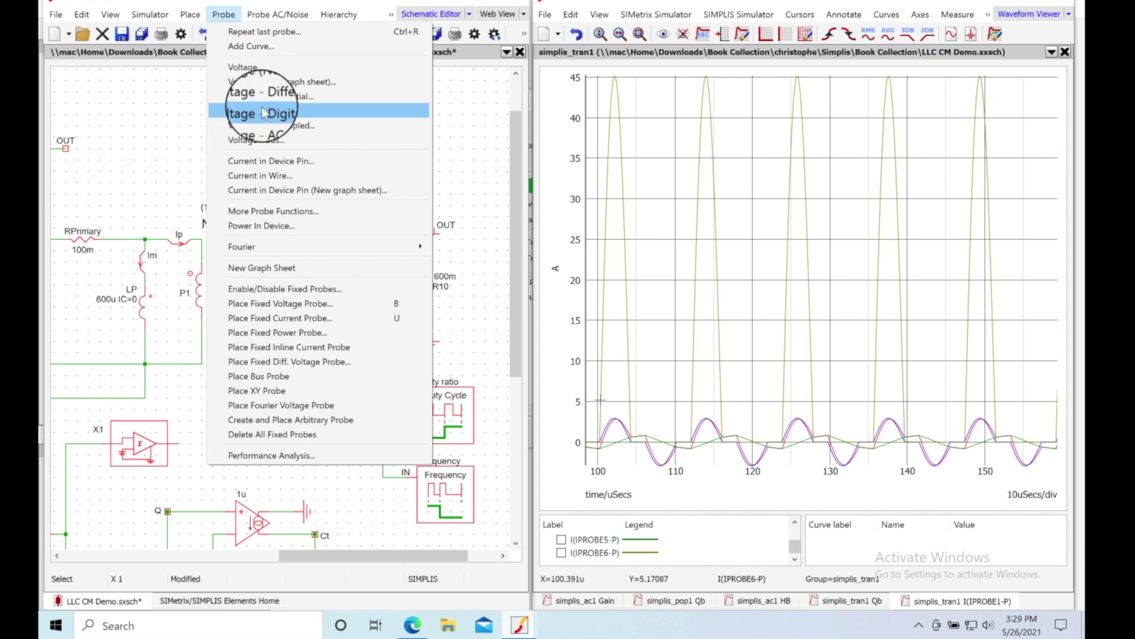
left_click(277, 161)
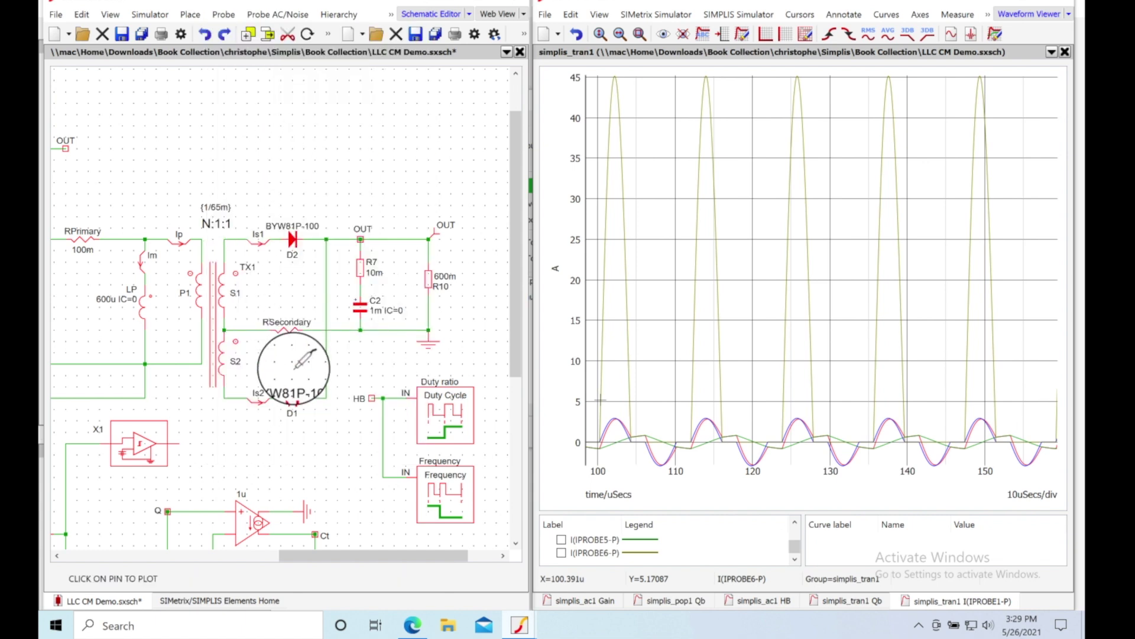
left_click(246, 400)
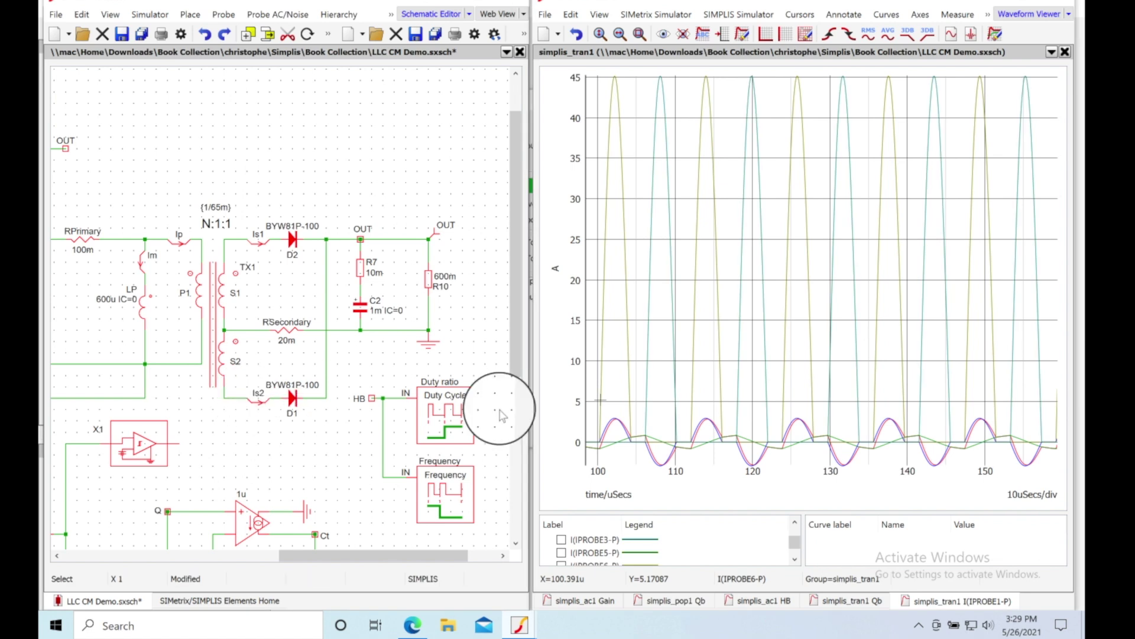